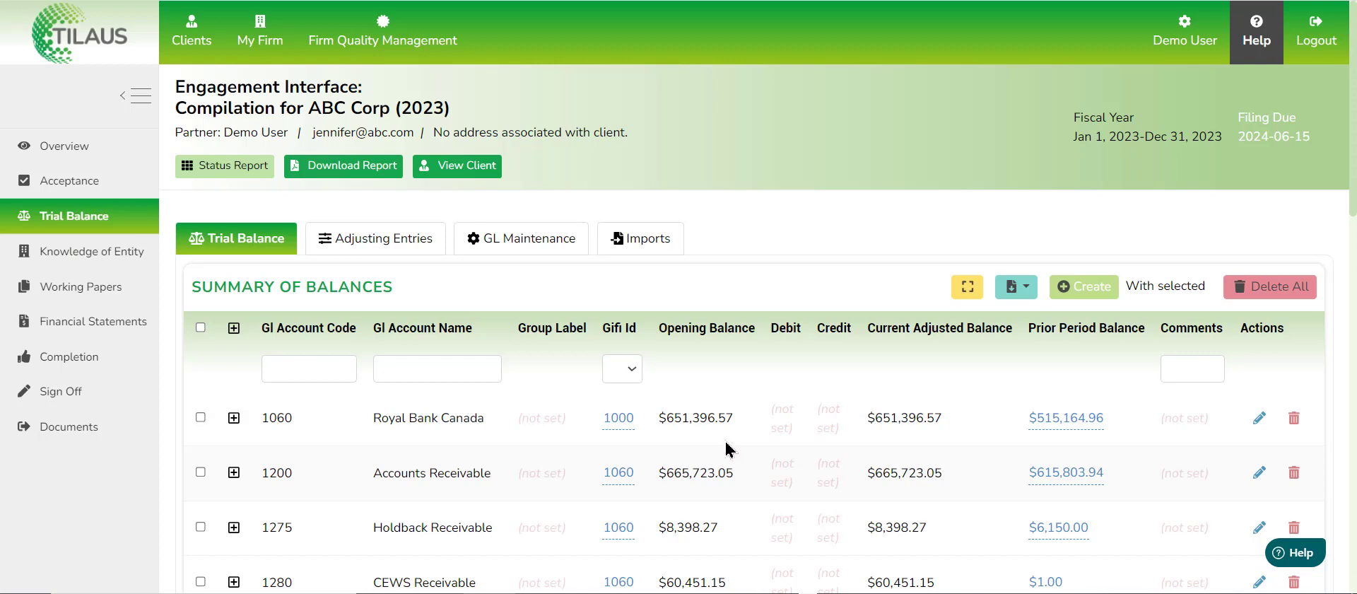
Open the GIFI assignment for Royal Bank Canada, browse the available GIFI accounts, and close it without assigning
left_click(617, 424)
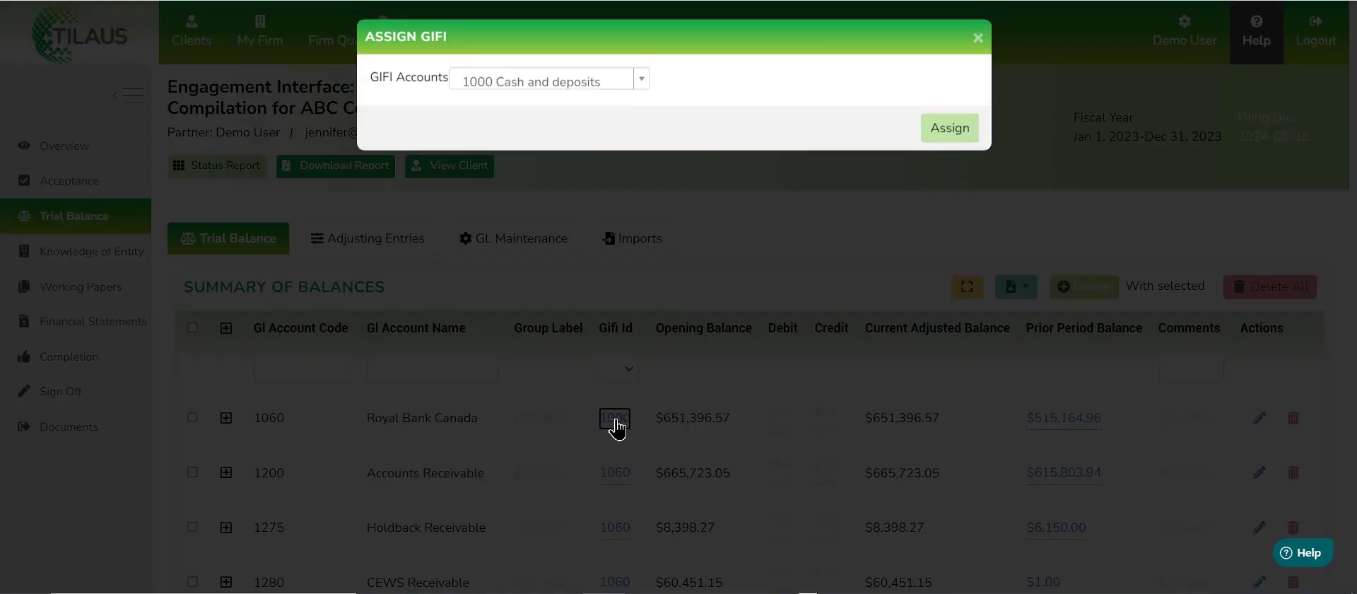
left_click(485, 83)
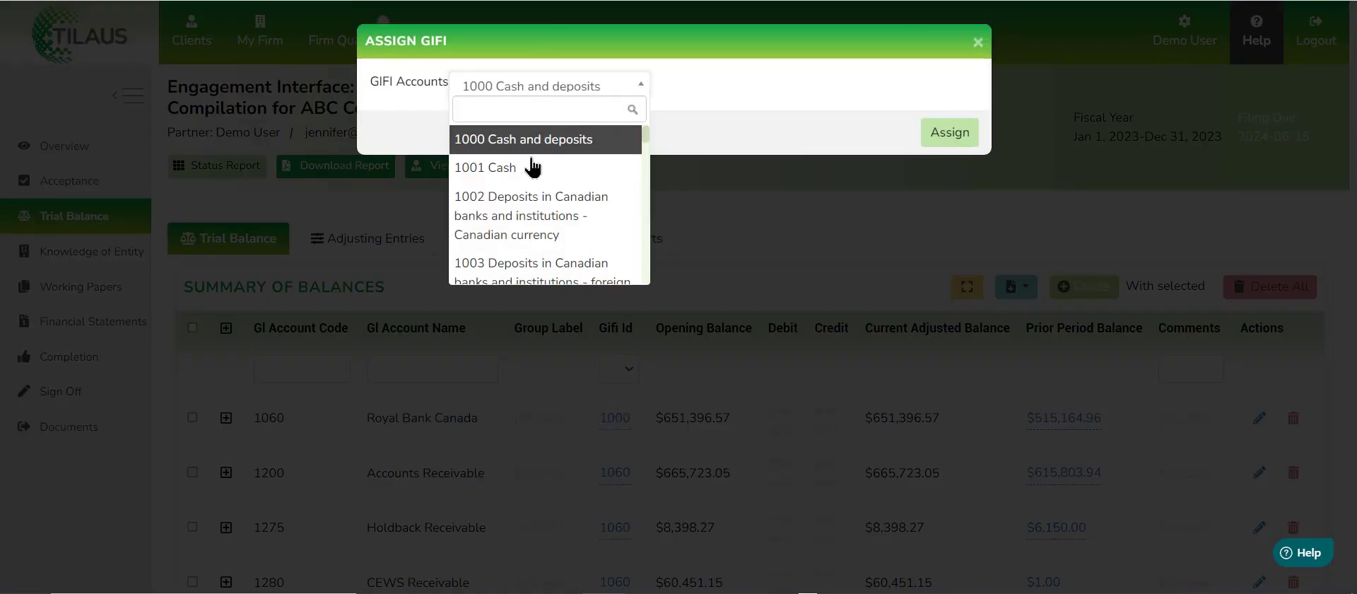
scroll(543, 219, "down", 10)
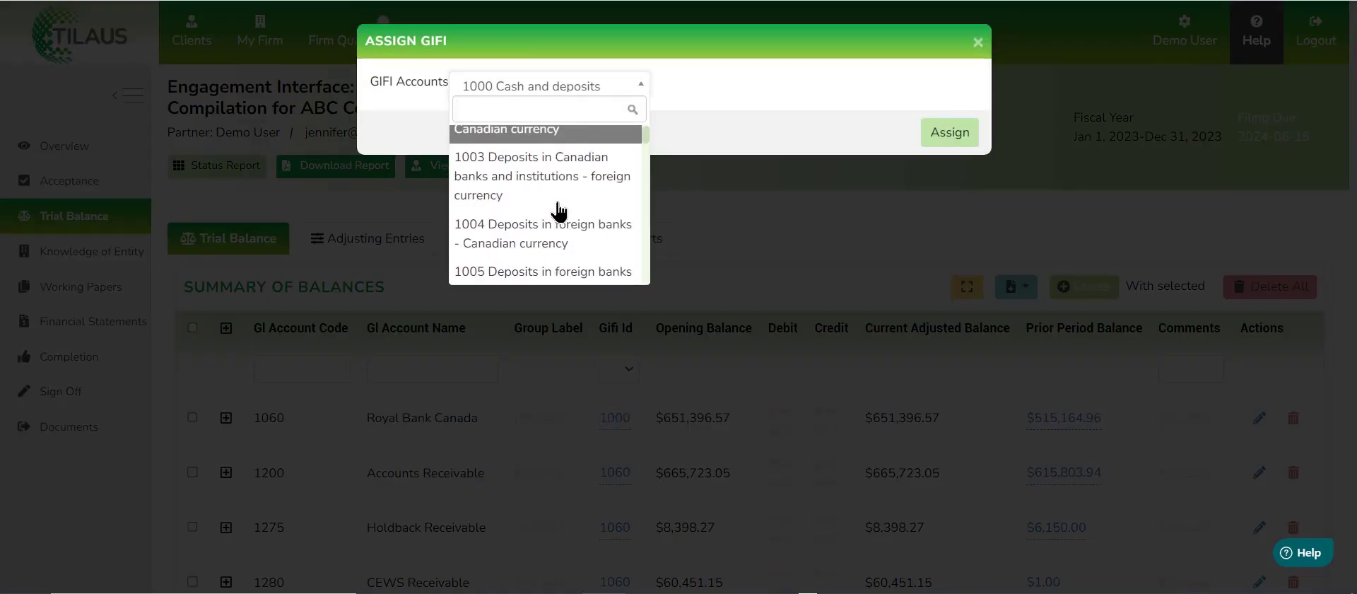
scroll(546, 229, "up", 10)
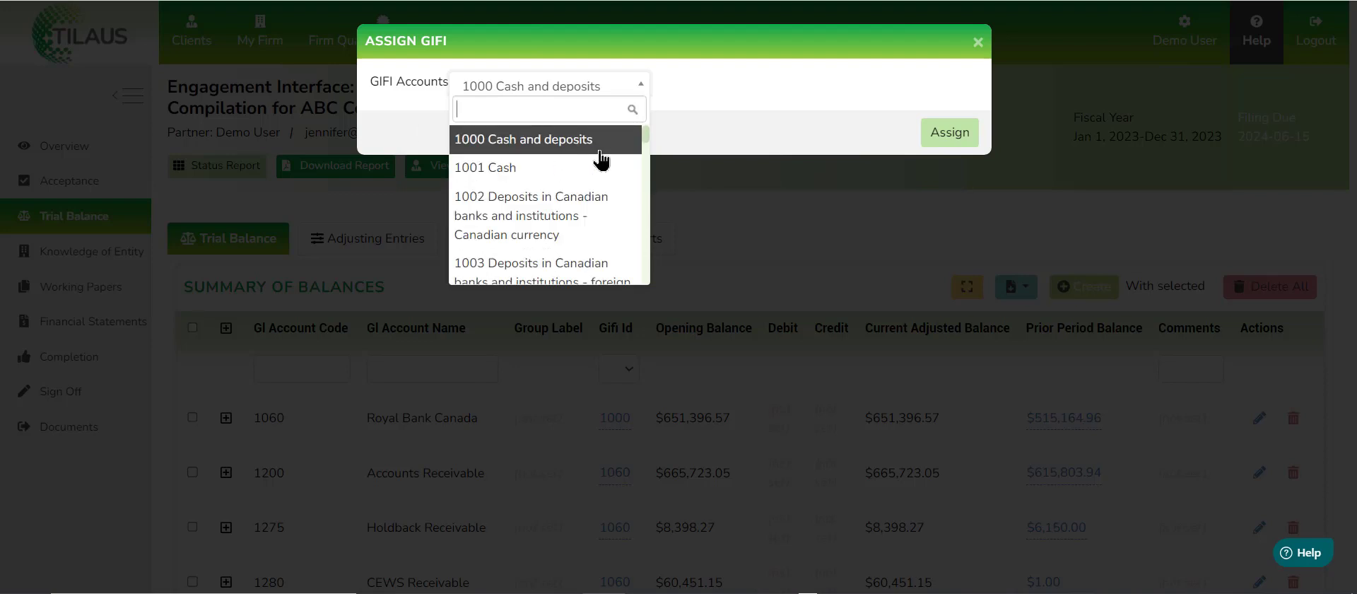
left_click(587, 141)
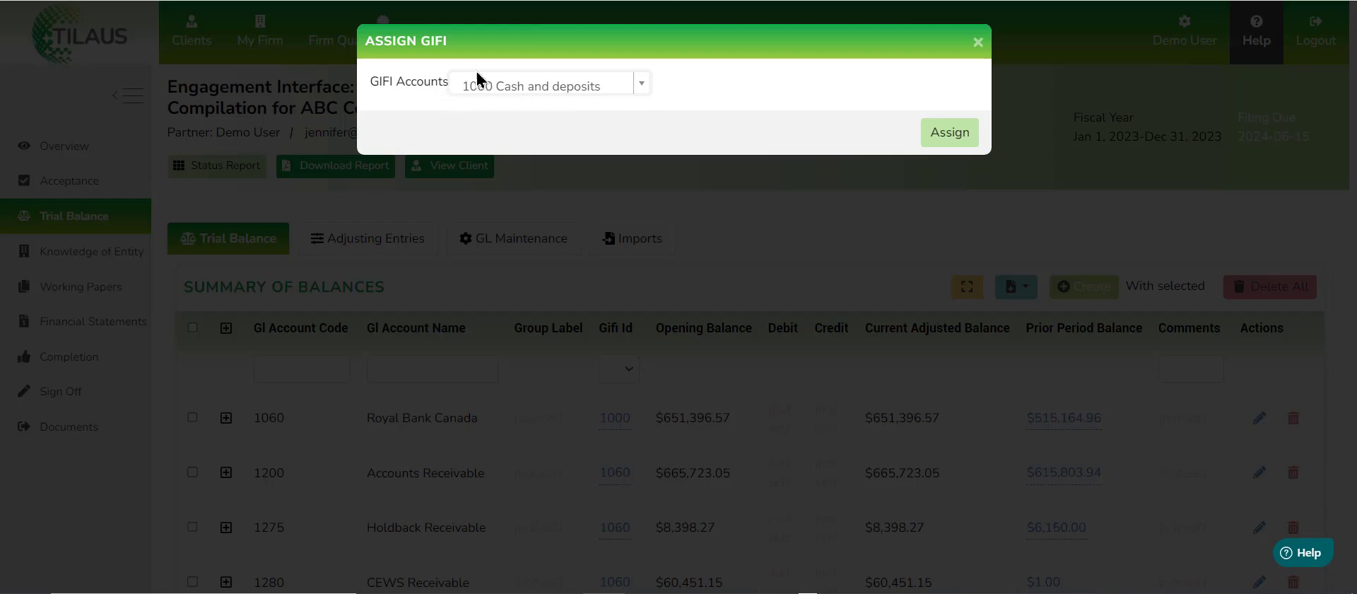
left_click(979, 45)
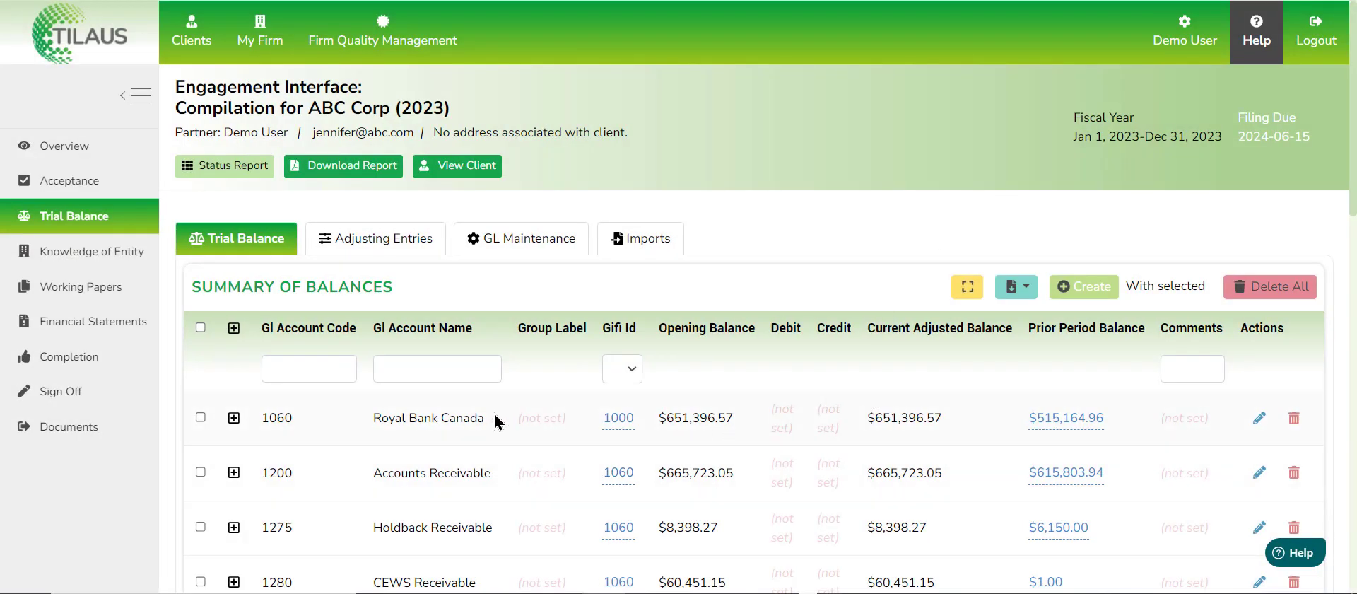
Expand the summary of balances to show all accounts on one page and review the full list
scroll(845, 419, "down", 15)
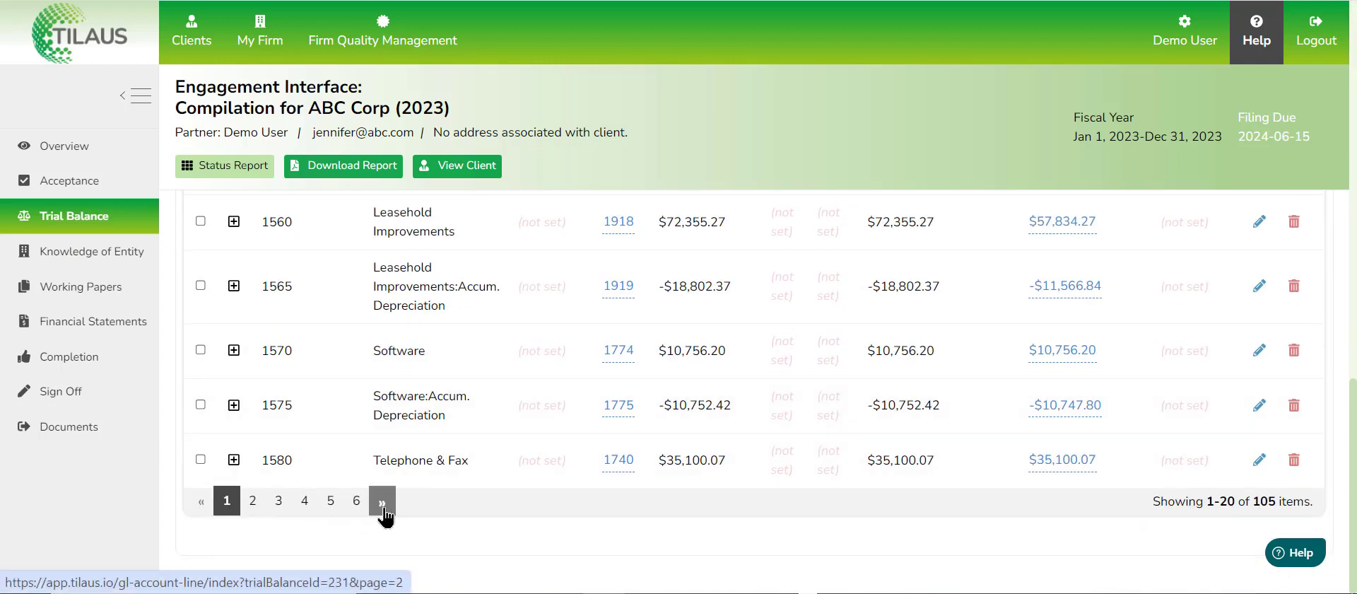
scroll(760, 472, "up", 15)
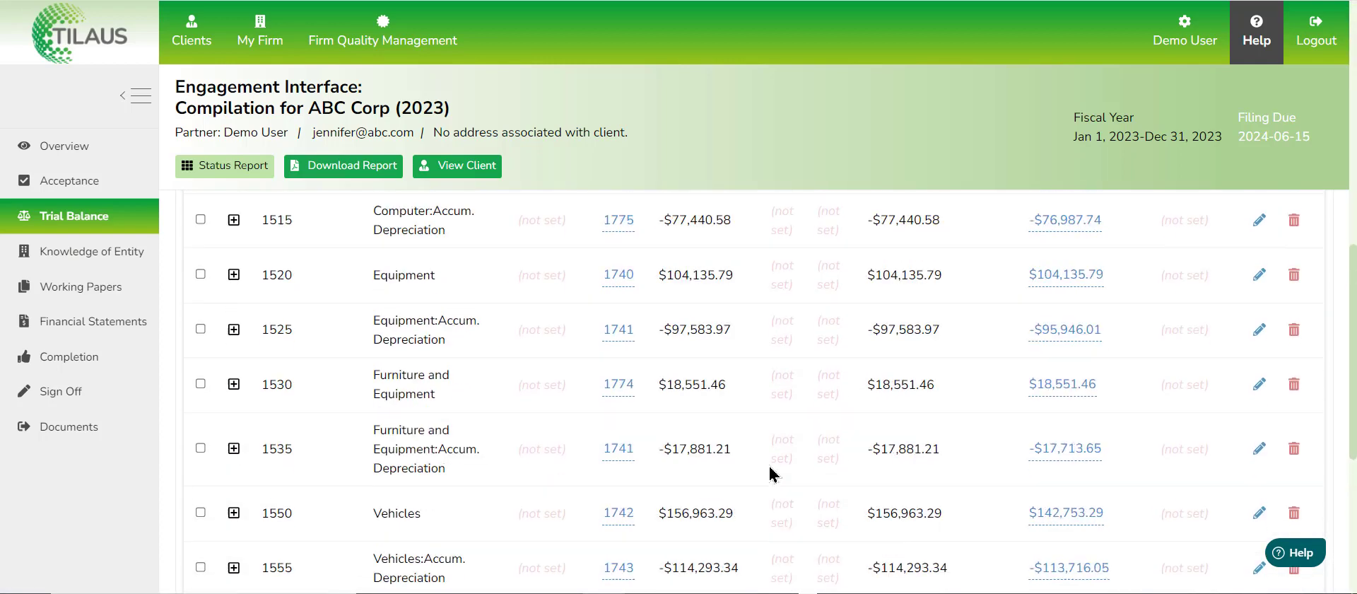
scroll(644, 399, "up", 1)
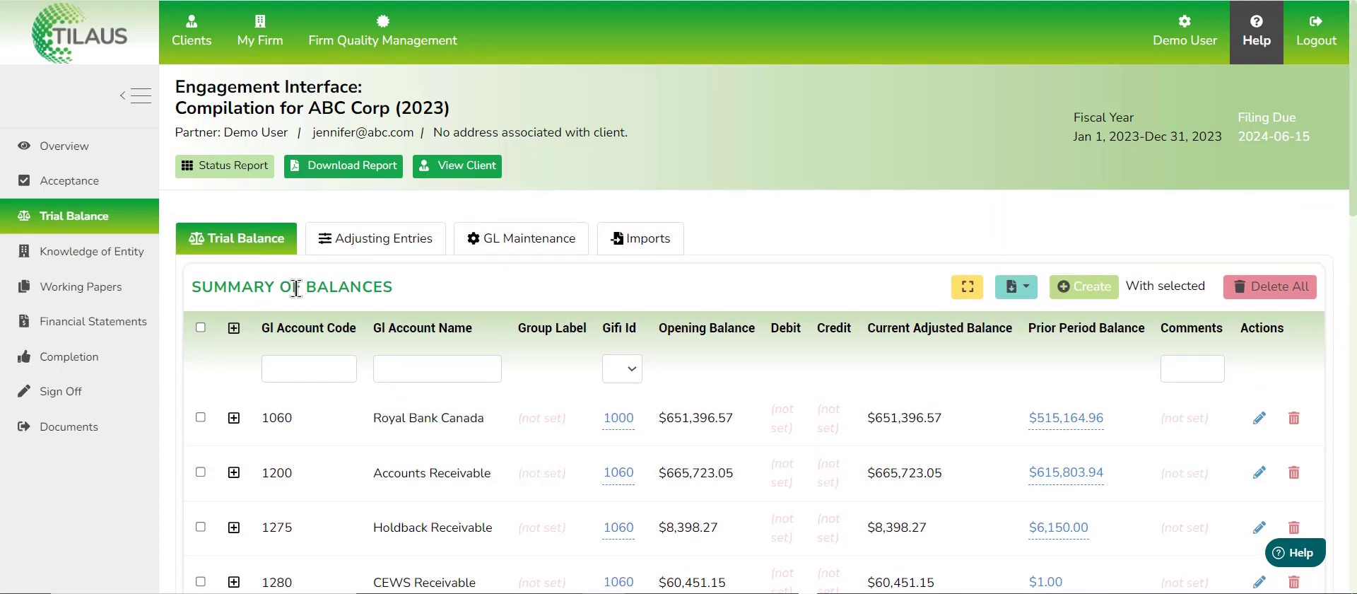
left_click(966, 290)
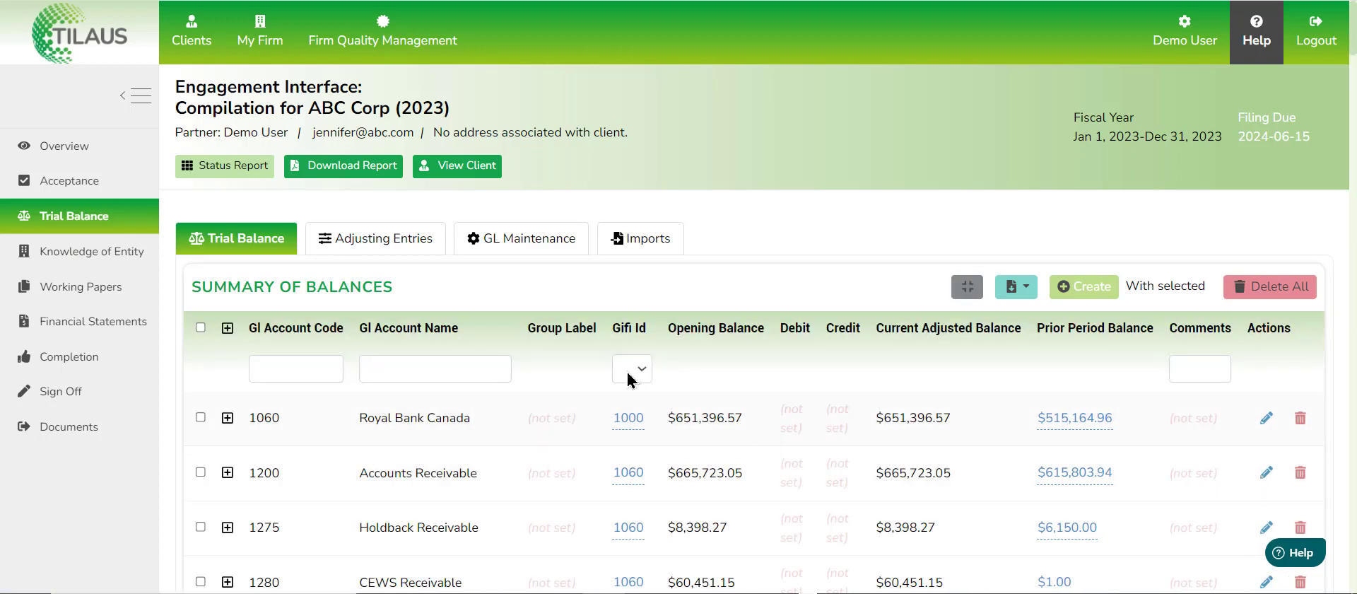
scroll(515, 400, "down", 20)
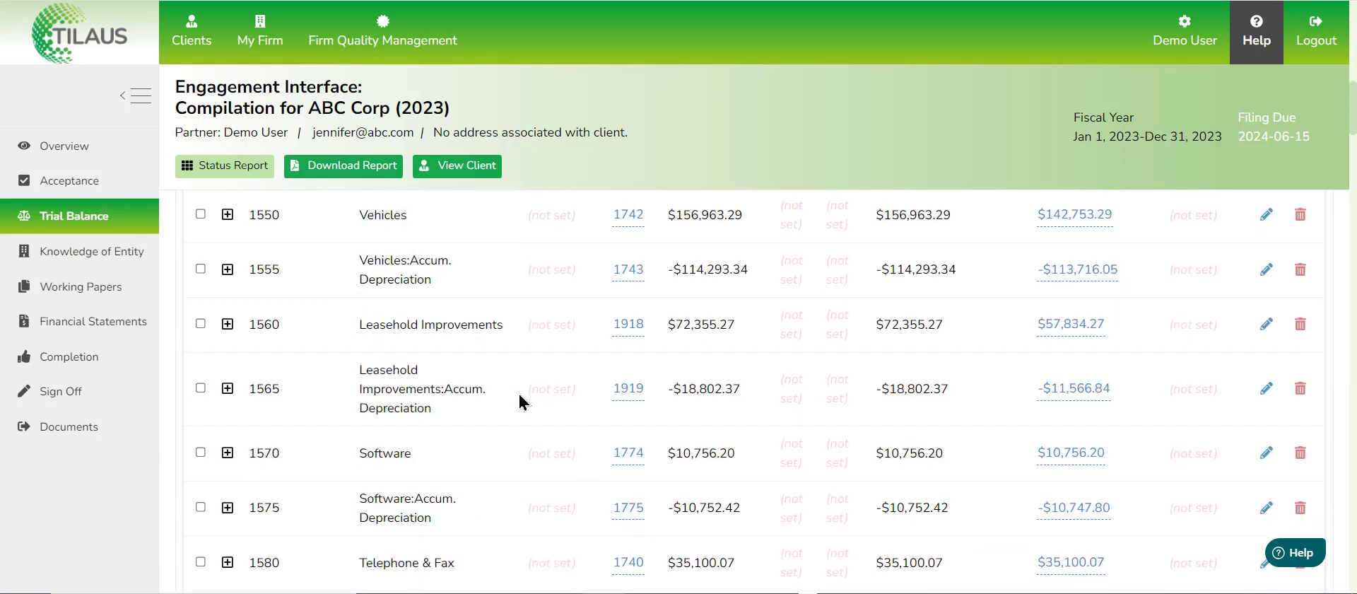
scroll(523, 401, "down", 20)
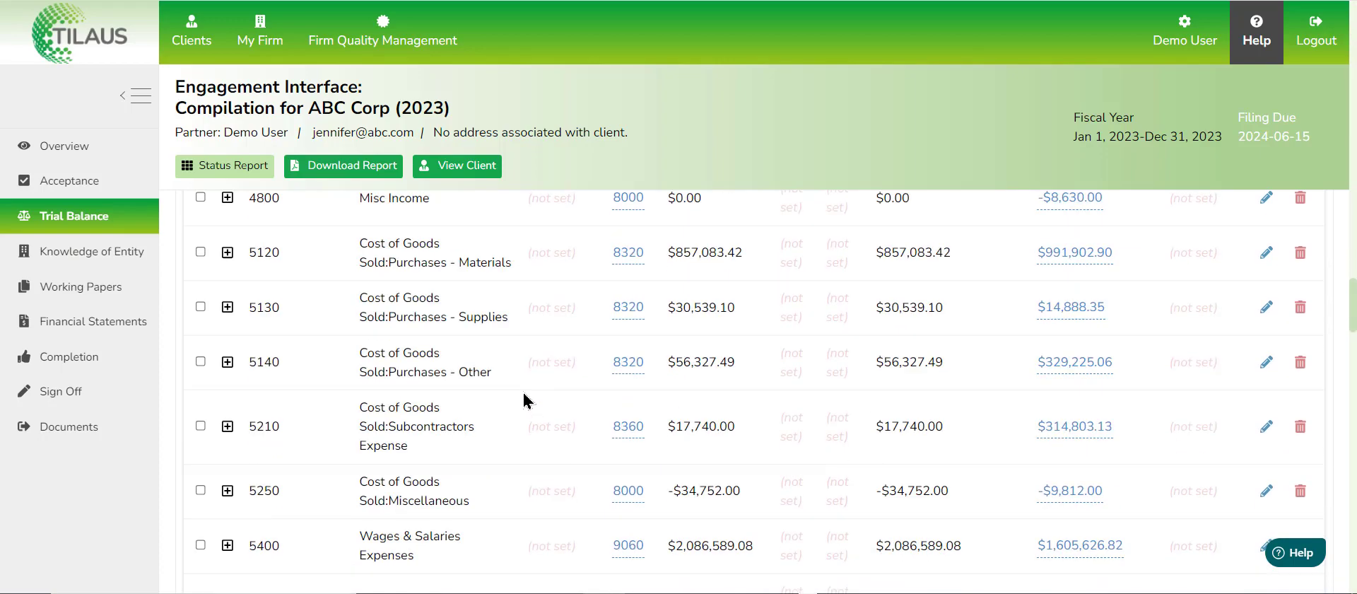
scroll(525, 398, "down", 20)
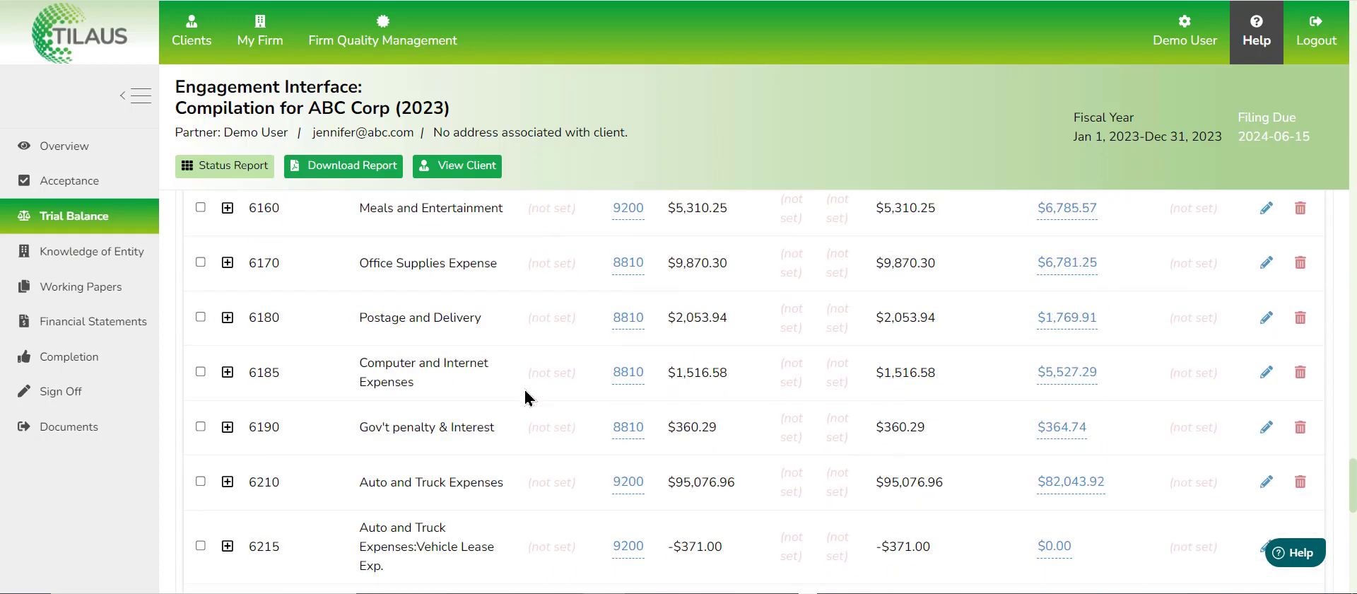
scroll(525, 397, "up", 20)
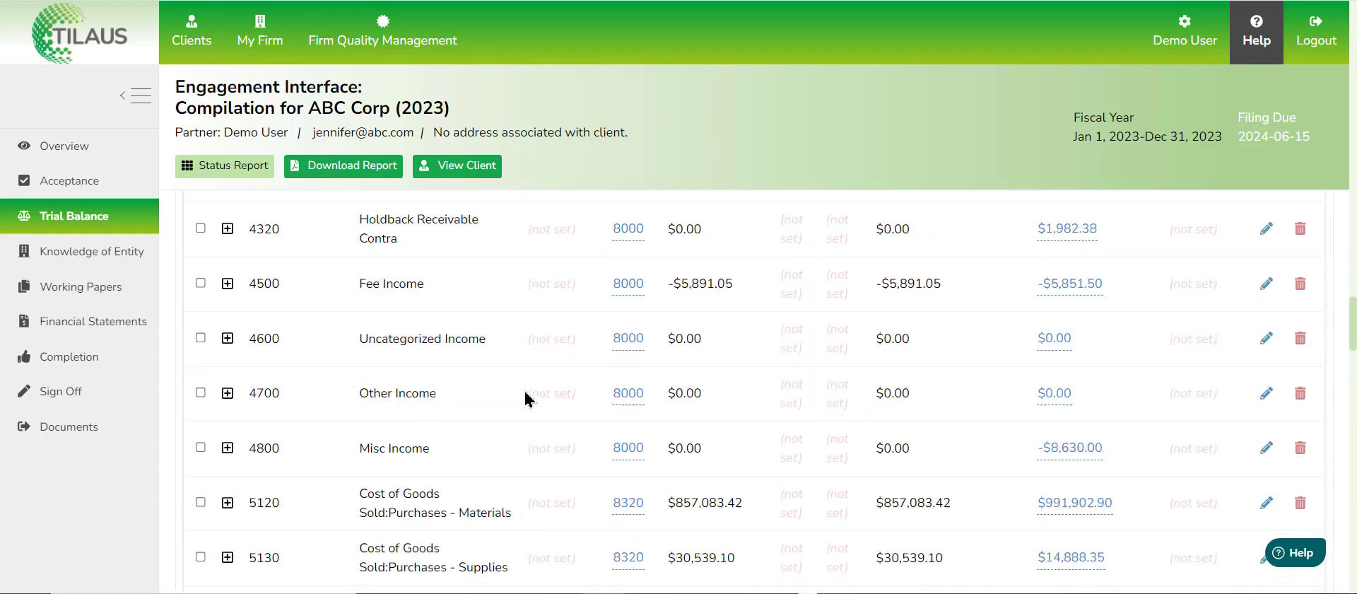
scroll(525, 398, "up", 10)
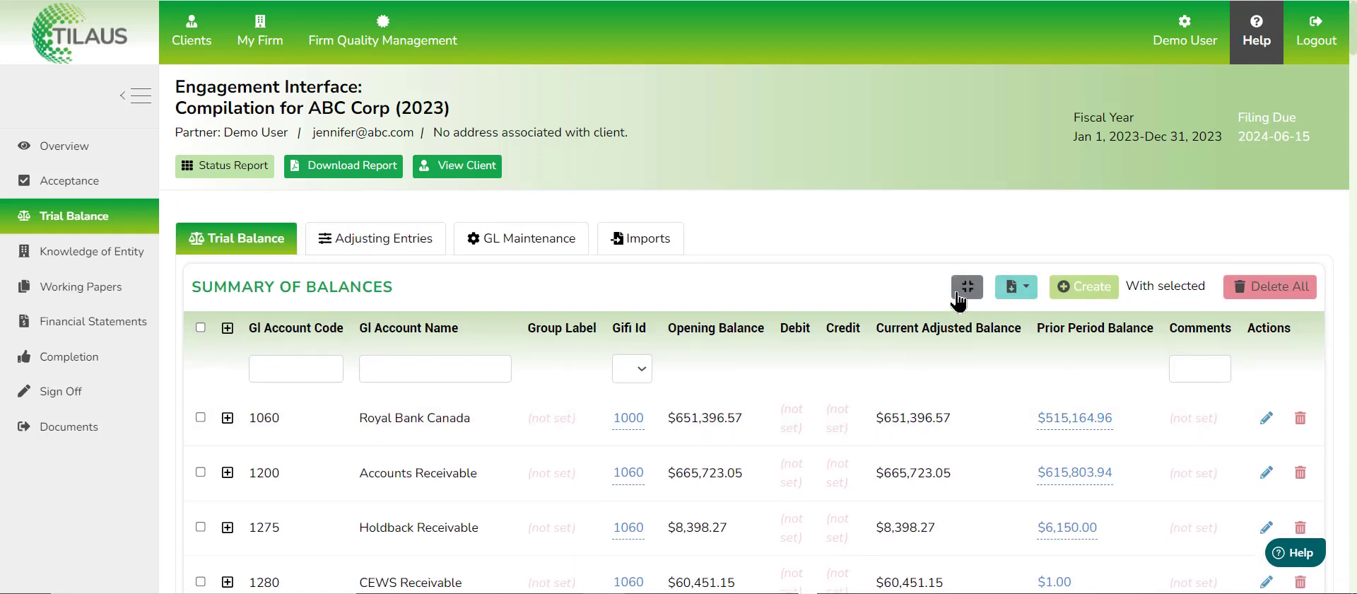
Check the export formats for the summary of balances and the form for creating a new GL account entry
left_click(1027, 301)
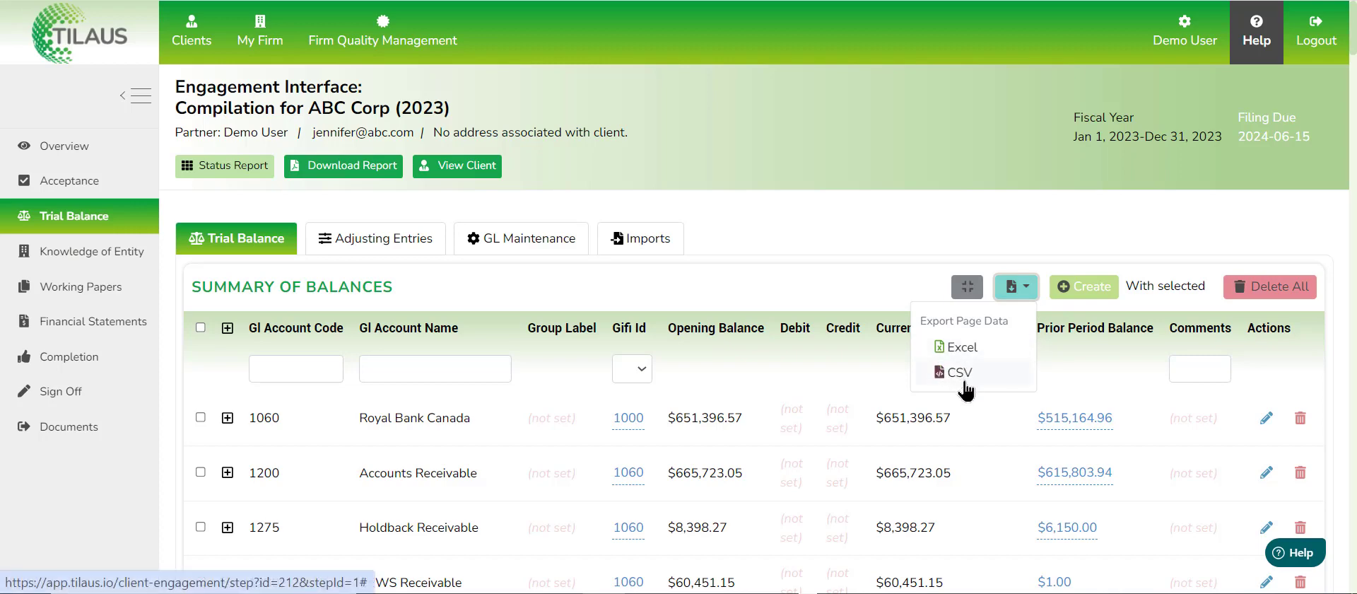
left_click(861, 274)
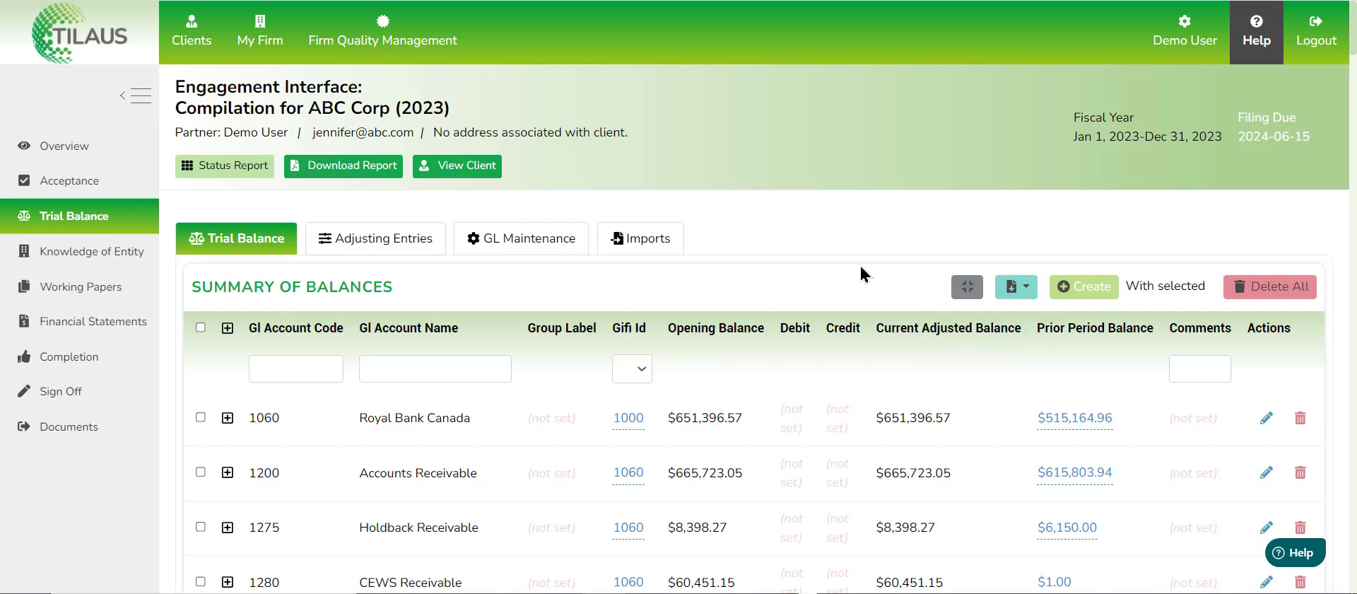
left_click(1076, 287)
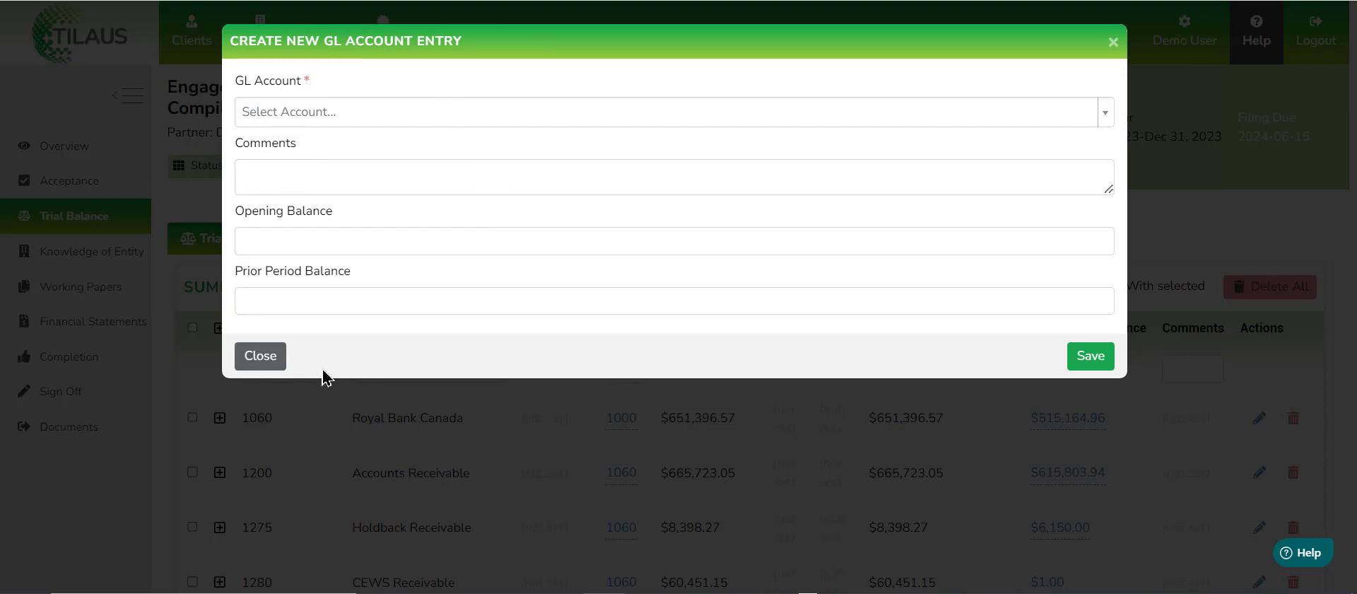
left_click(256, 357)
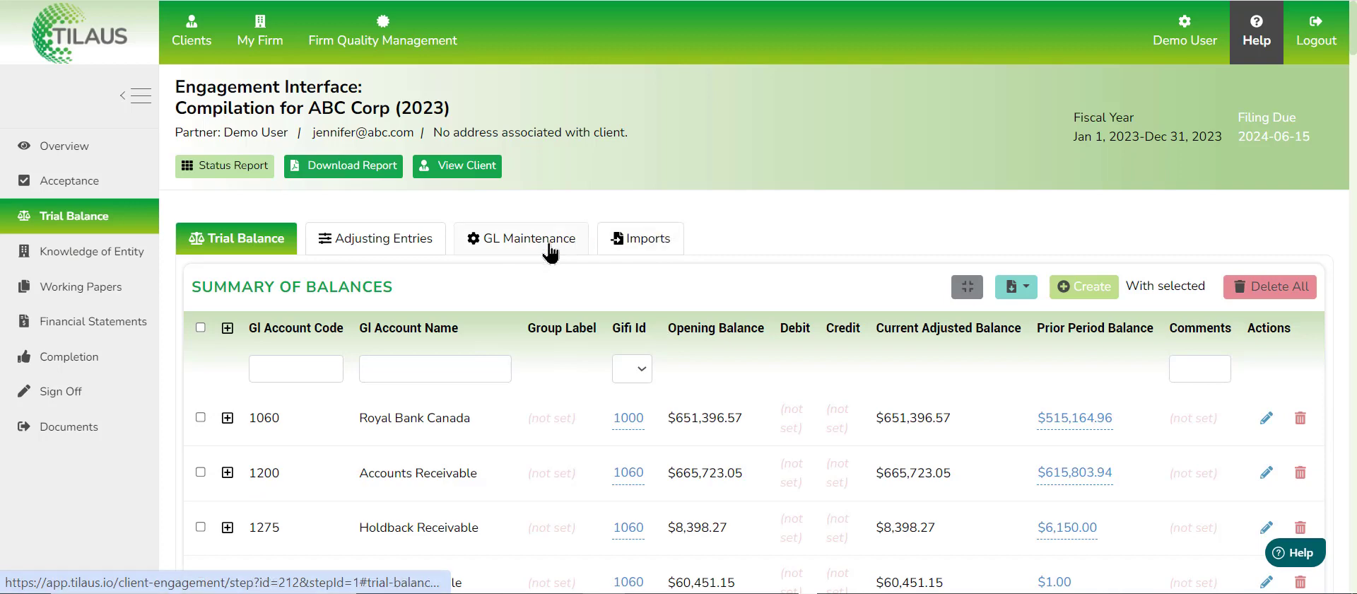
View the trial balance imports, and open Royal Bank Canada's prior period balance for editing without changing it
left_click(648, 237)
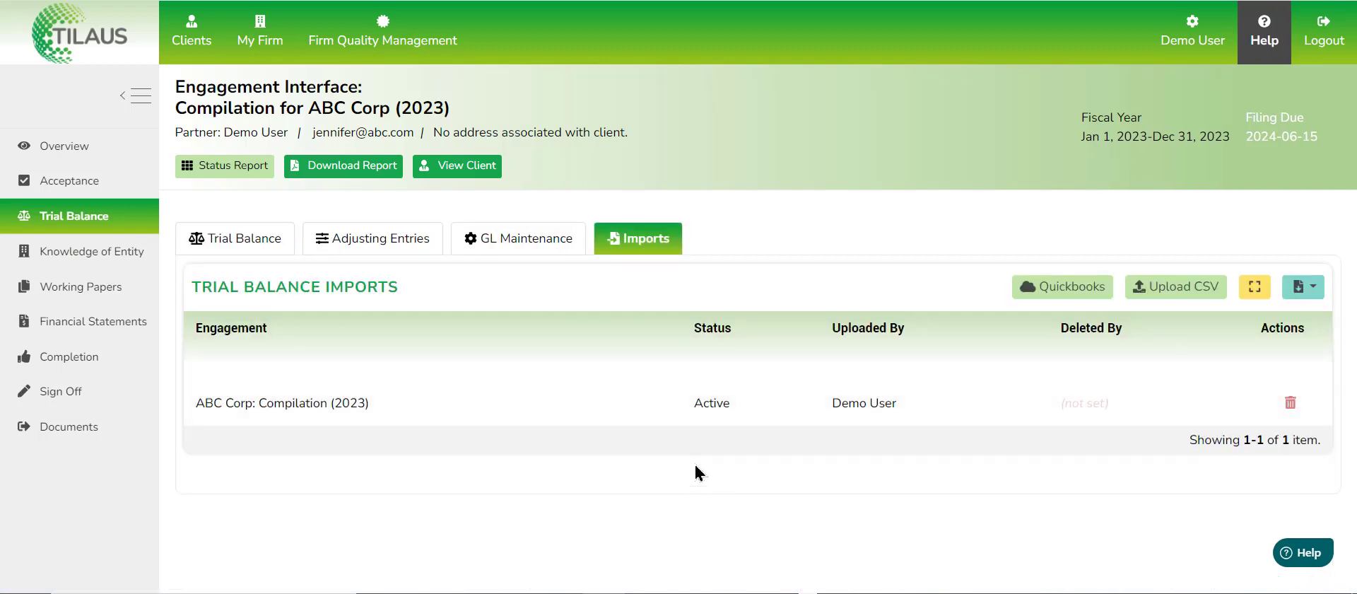
left_click(211, 238)
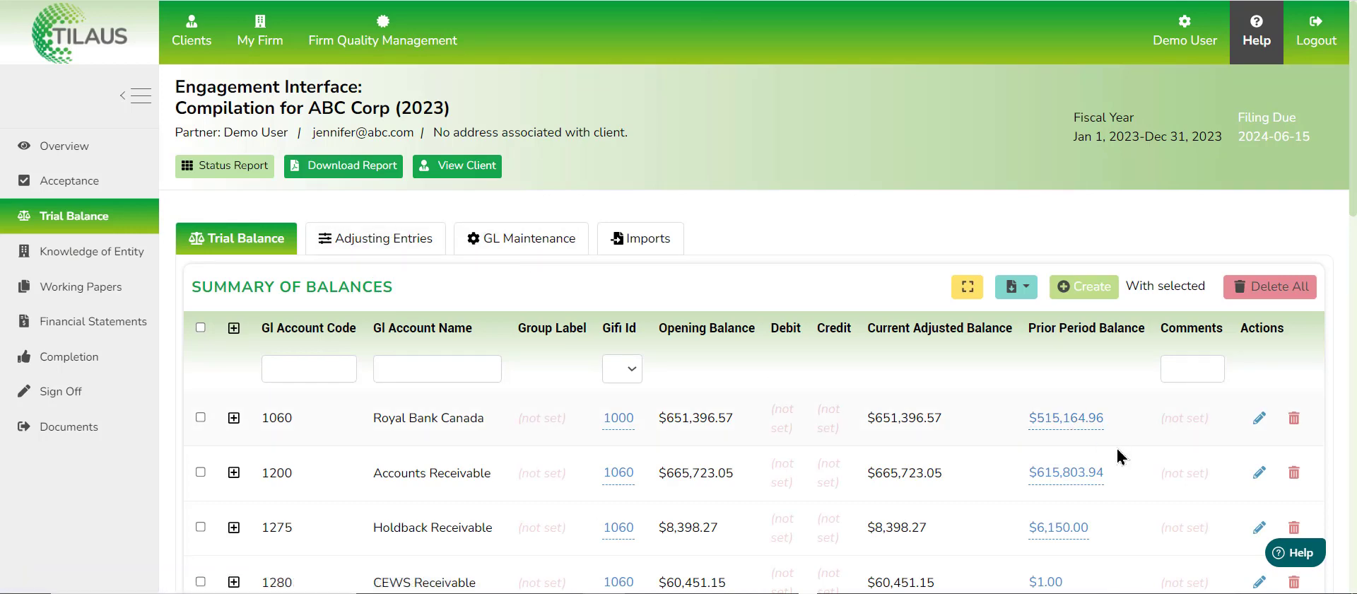
left_click(1069, 419)
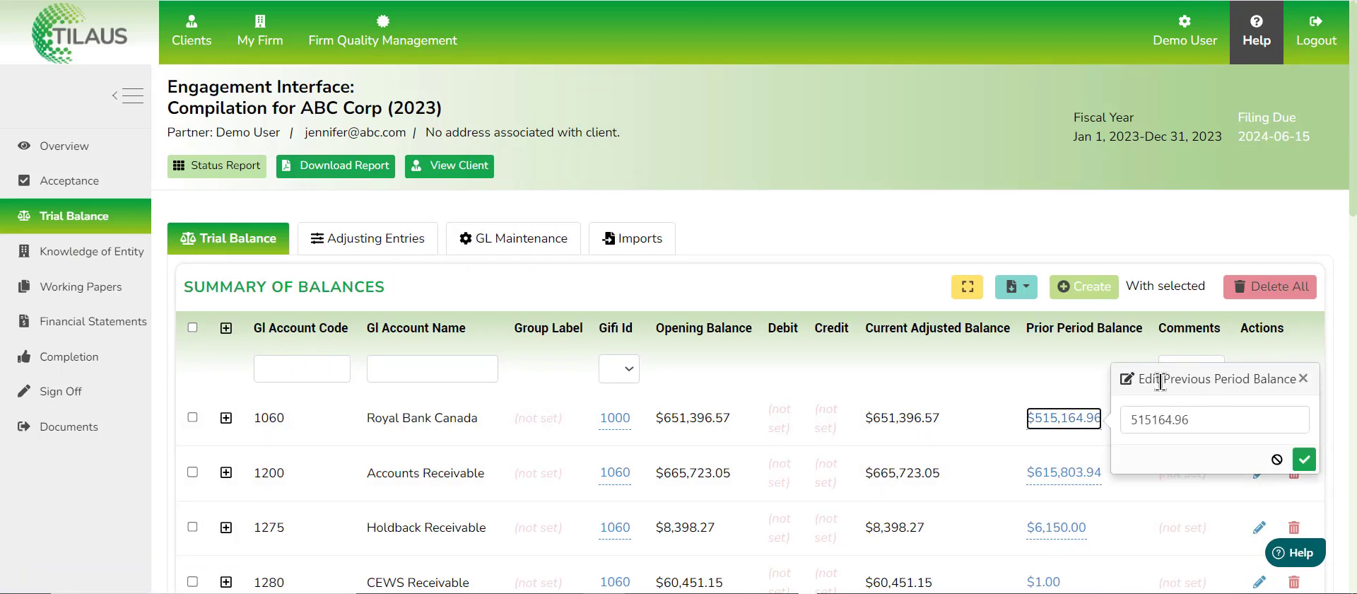
left_click(1214, 410)
left_click(1302, 380)
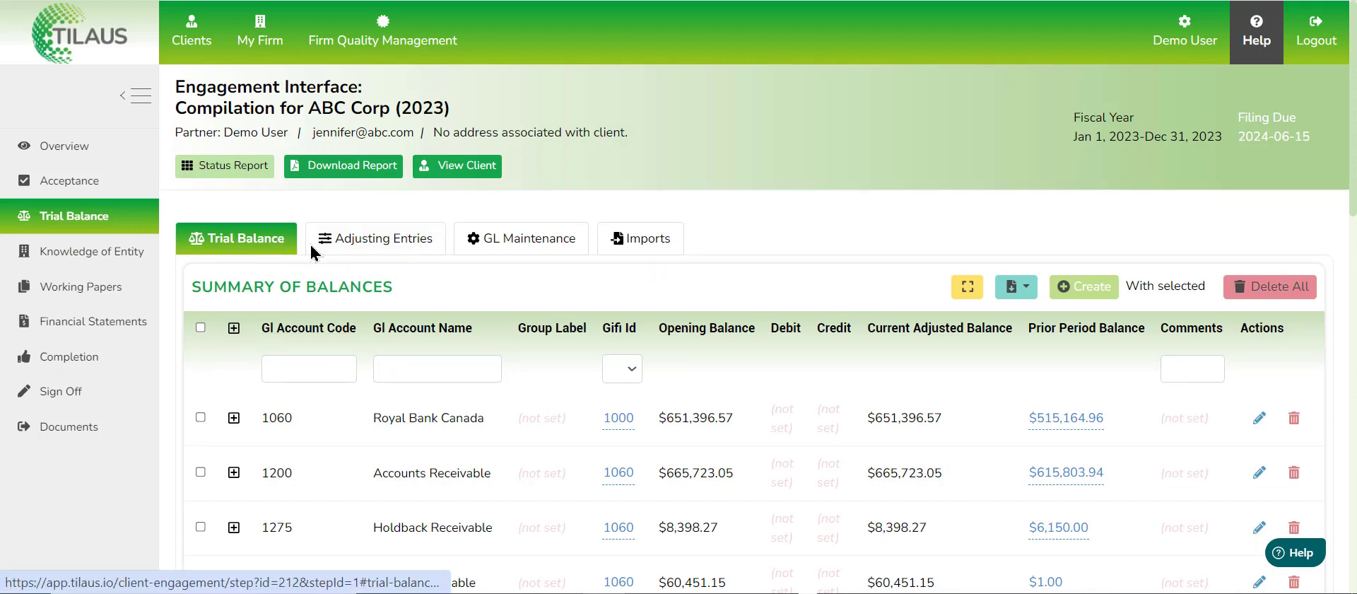
Start a new adjusting journal entry with code JE 1 and adjustment type Adjusting Current
left_click(377, 246)
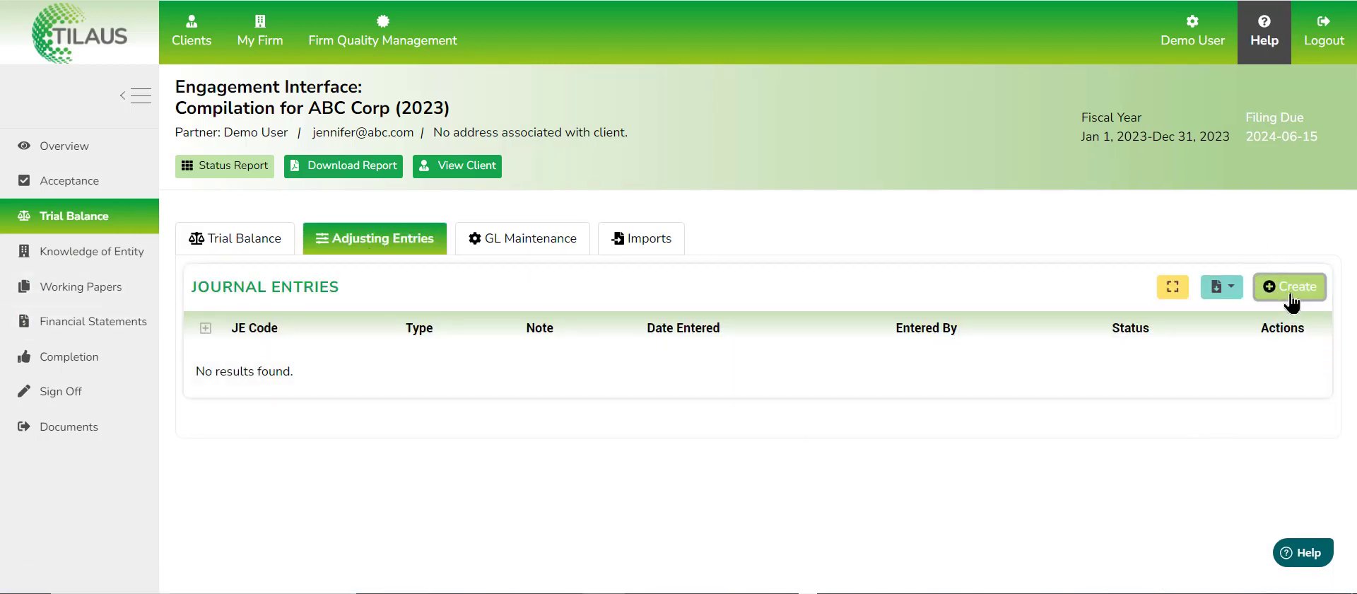
left_click(1289, 296)
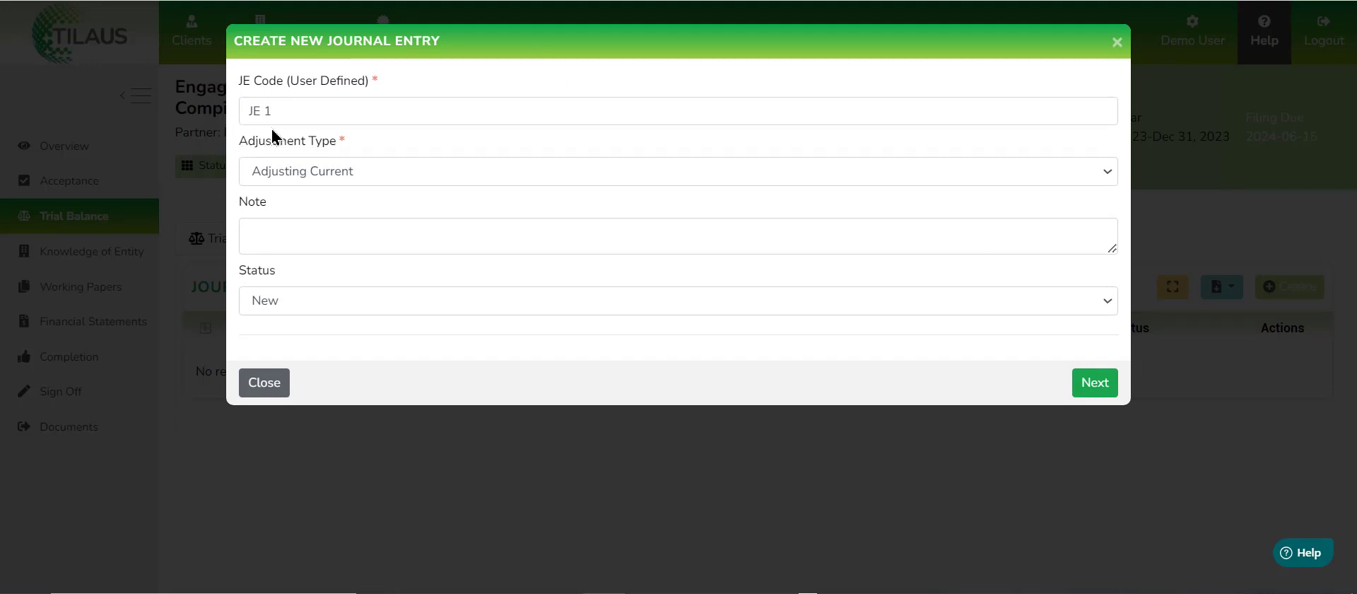
left_click(380, 110)
left_click(404, 172)
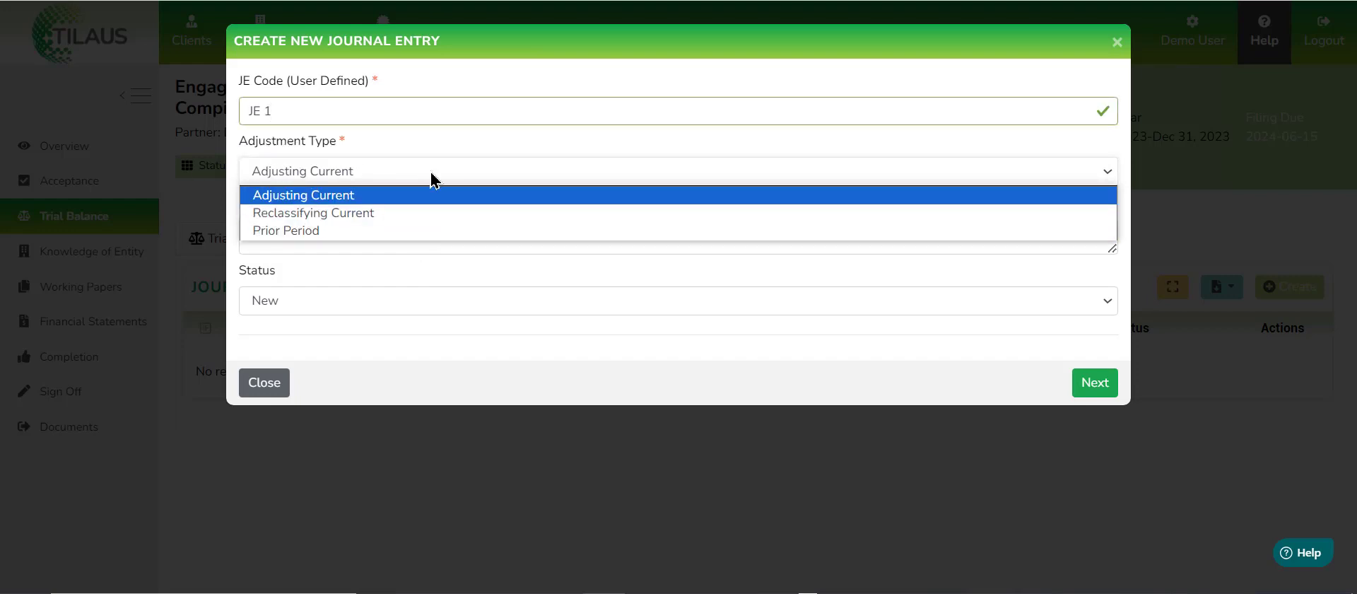
left_click(453, 164)
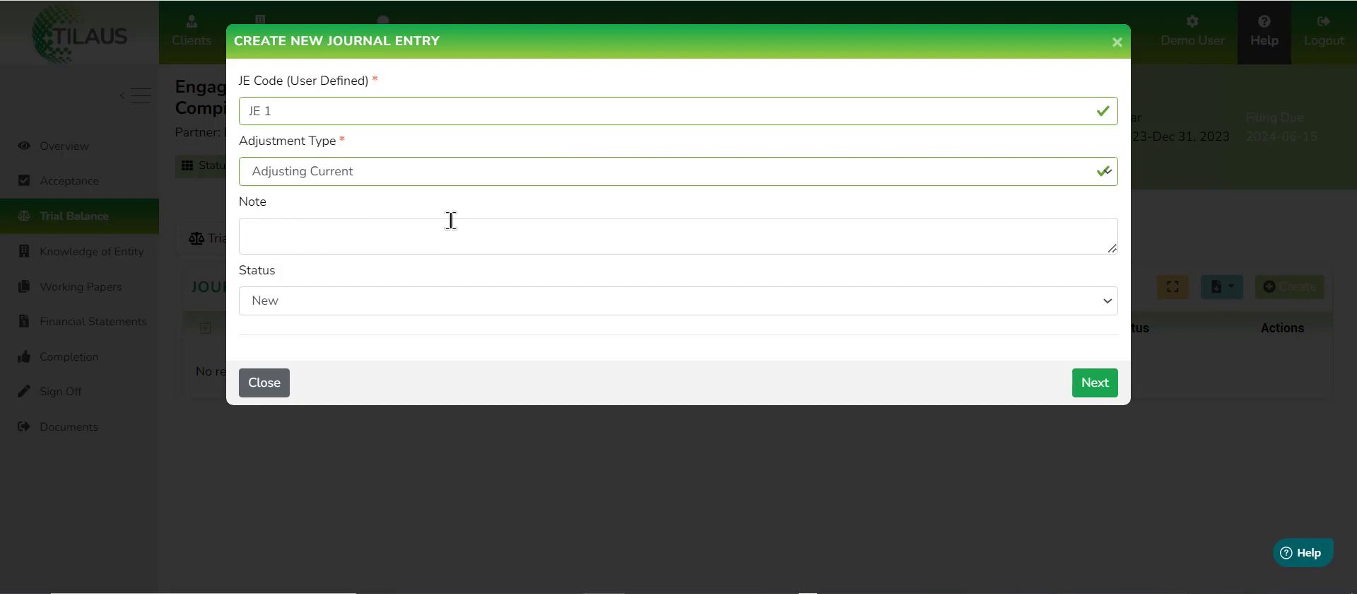
Enter the note "This is what the journal entry is for", set the status to Applied, and continue to the journal entry lines
left_click(393, 229)
type("This is what the journal entry")
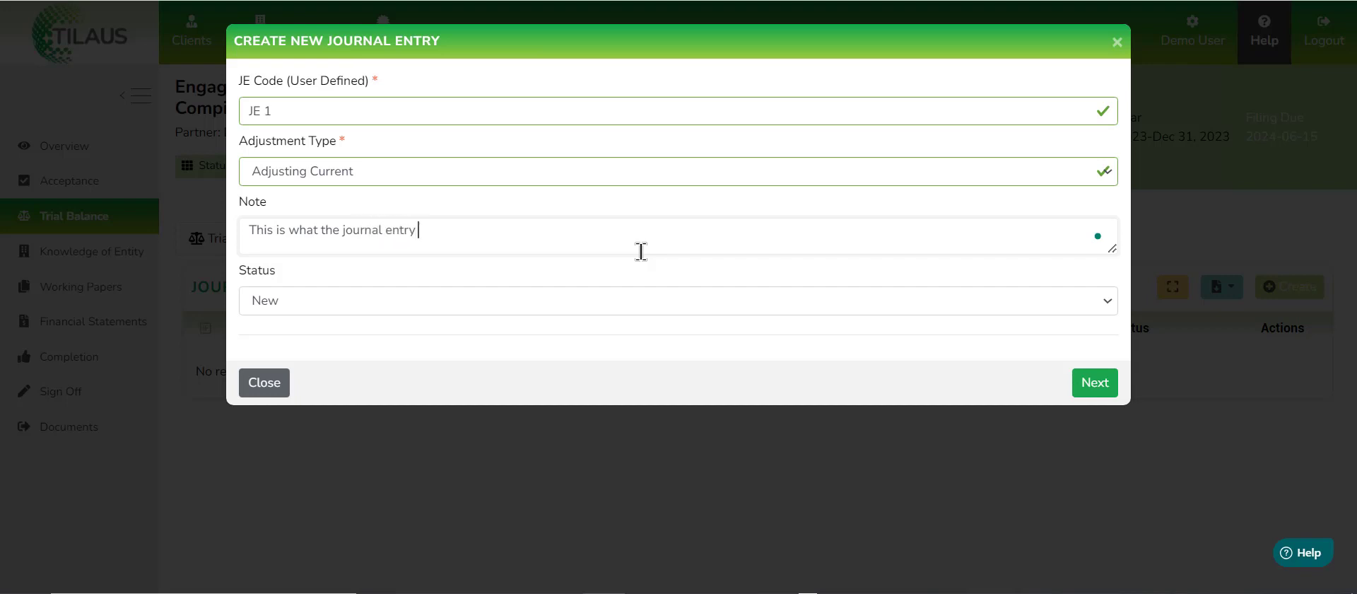
type("r")
left_click(657, 307)
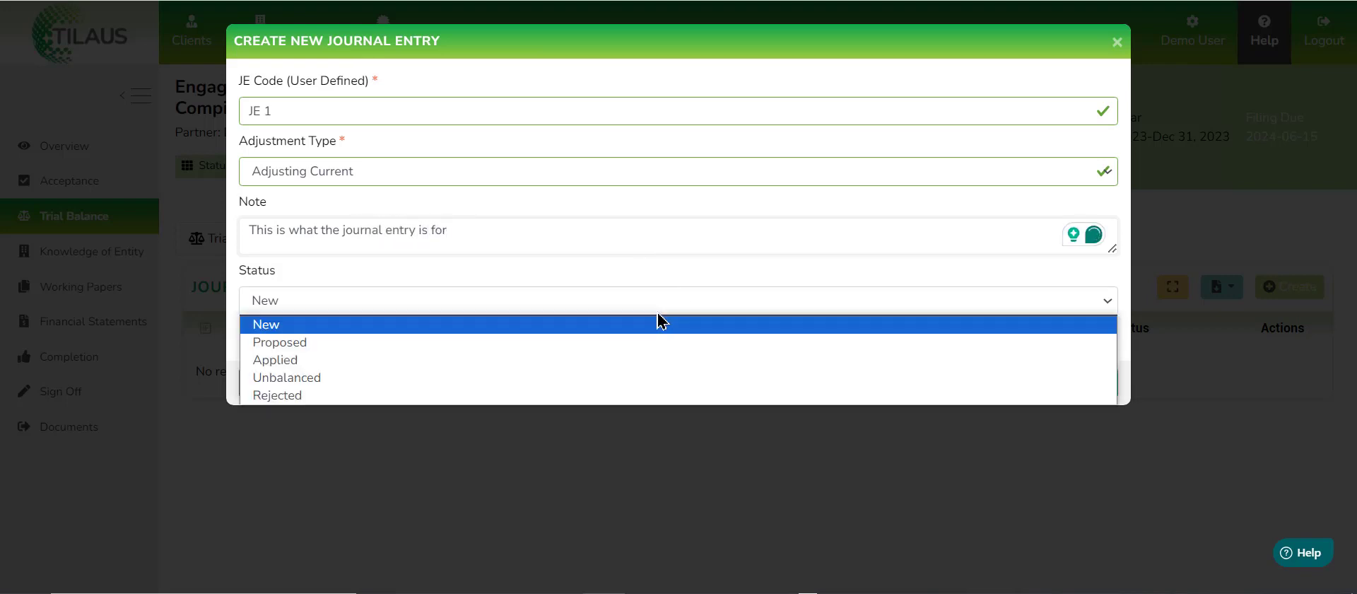
left_click(475, 361)
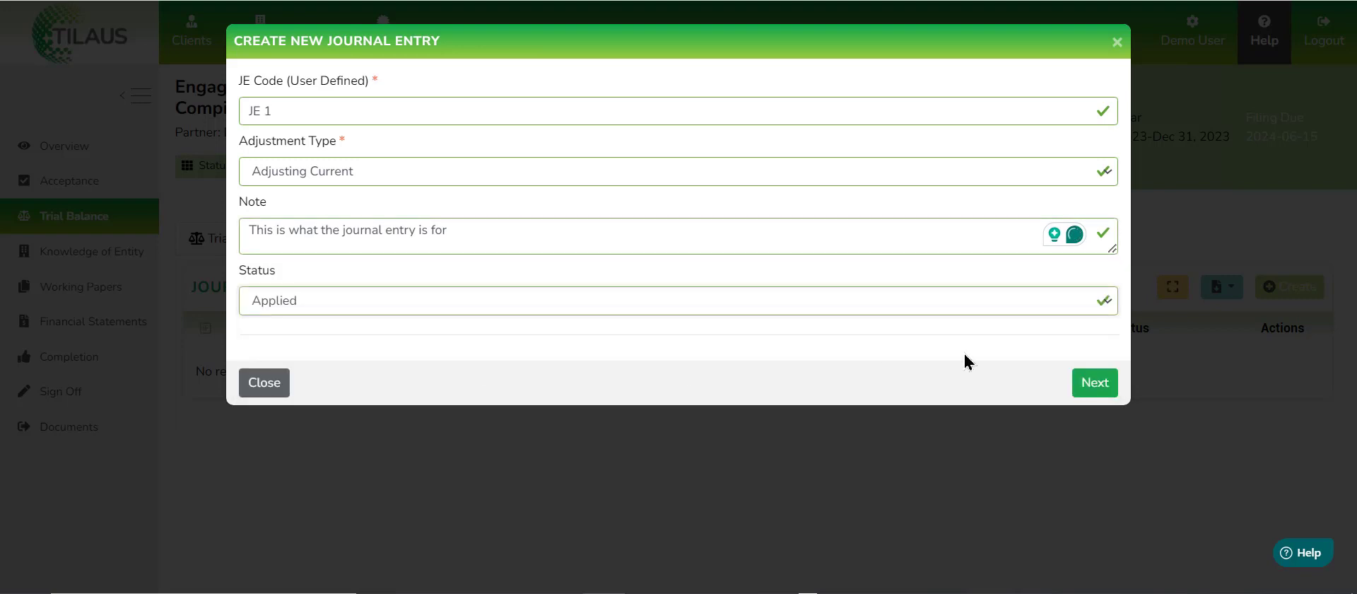
left_click(1095, 386)
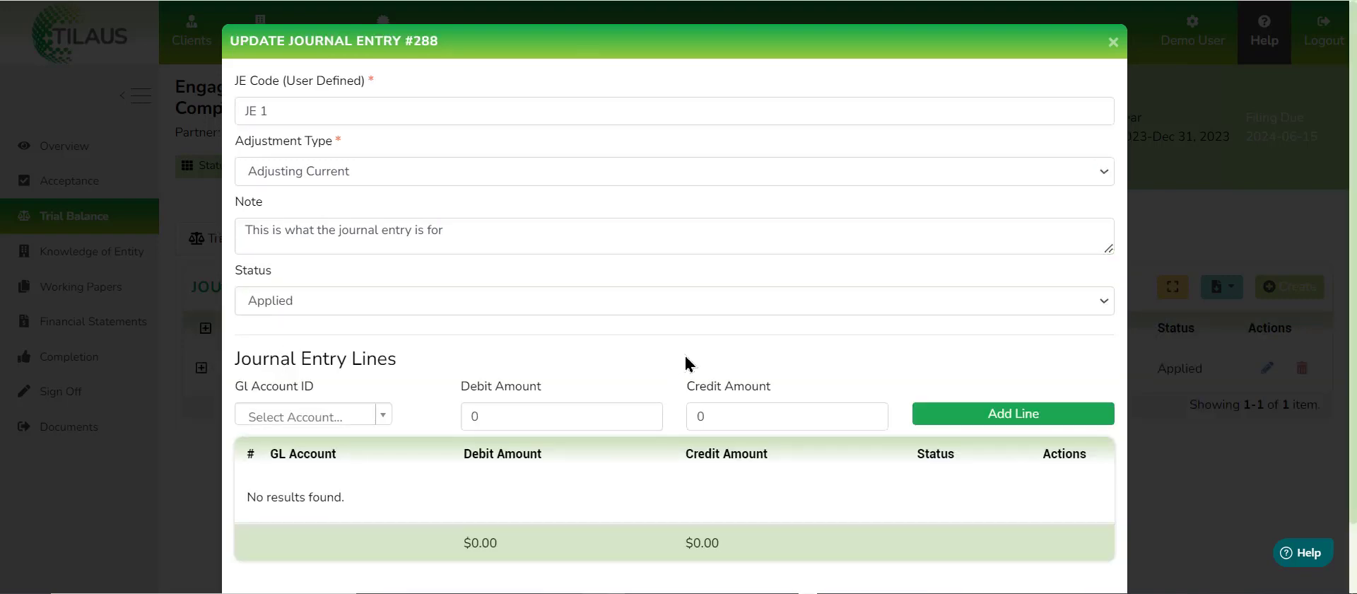
Add a journal entry line debiting 1200-Accounts Receivable by 10000
scroll(689, 360, "down", 2)
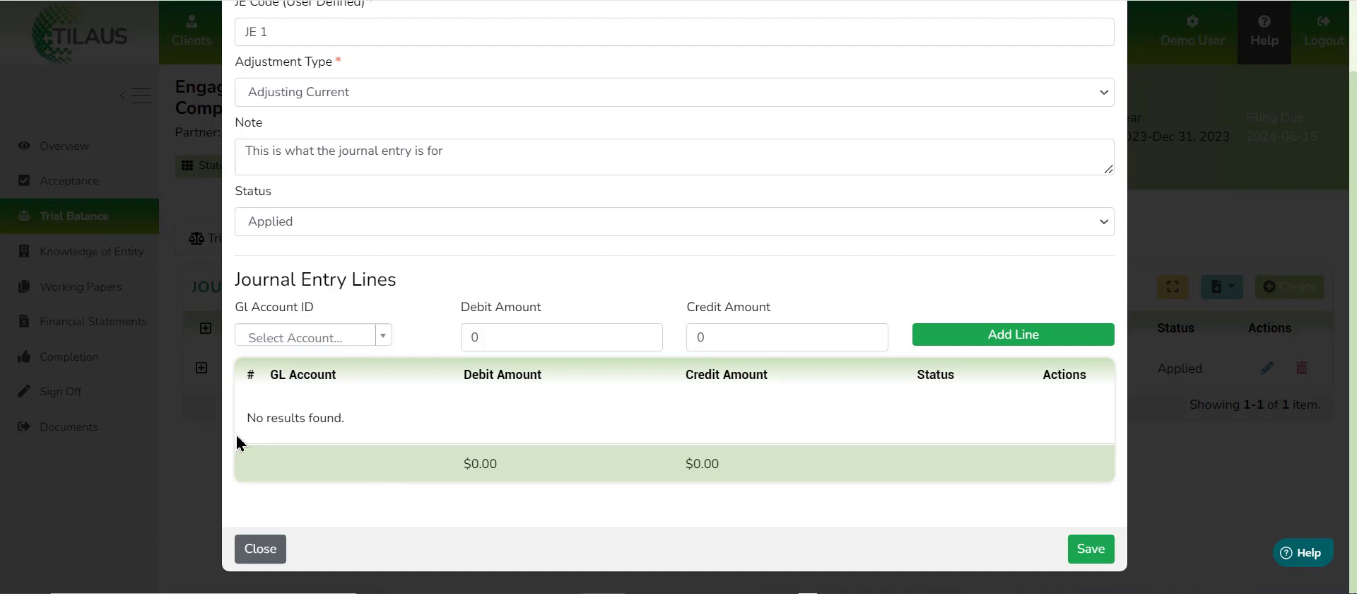
left_click(319, 339)
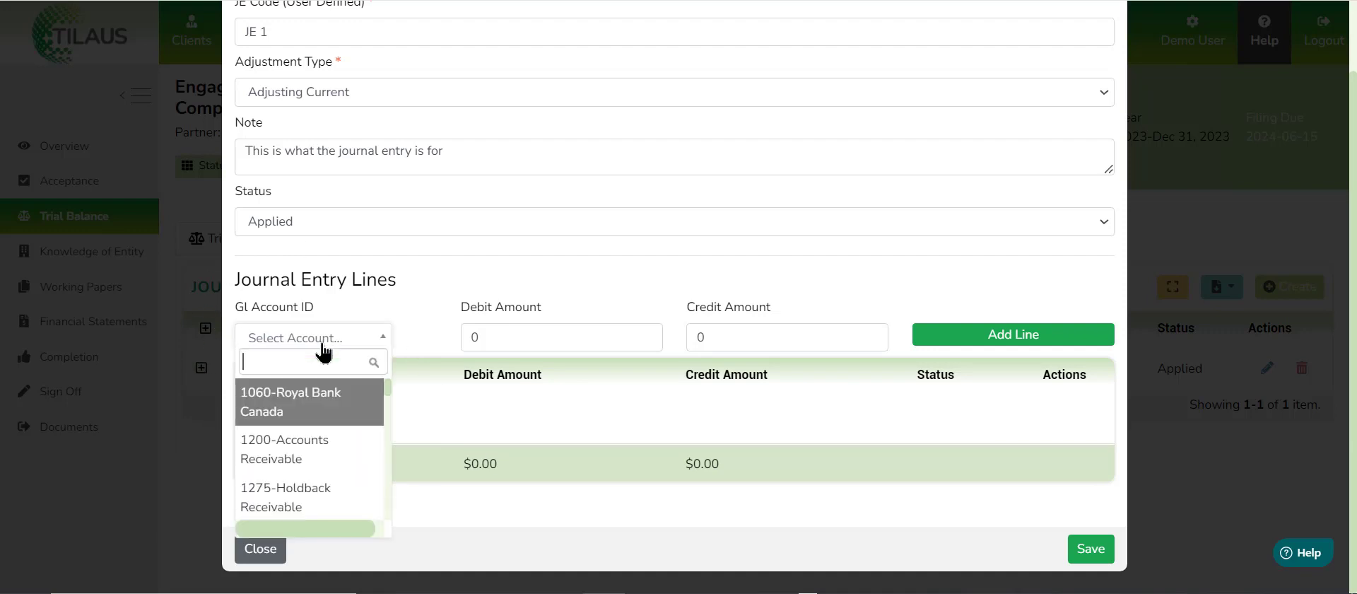
left_click(297, 456)
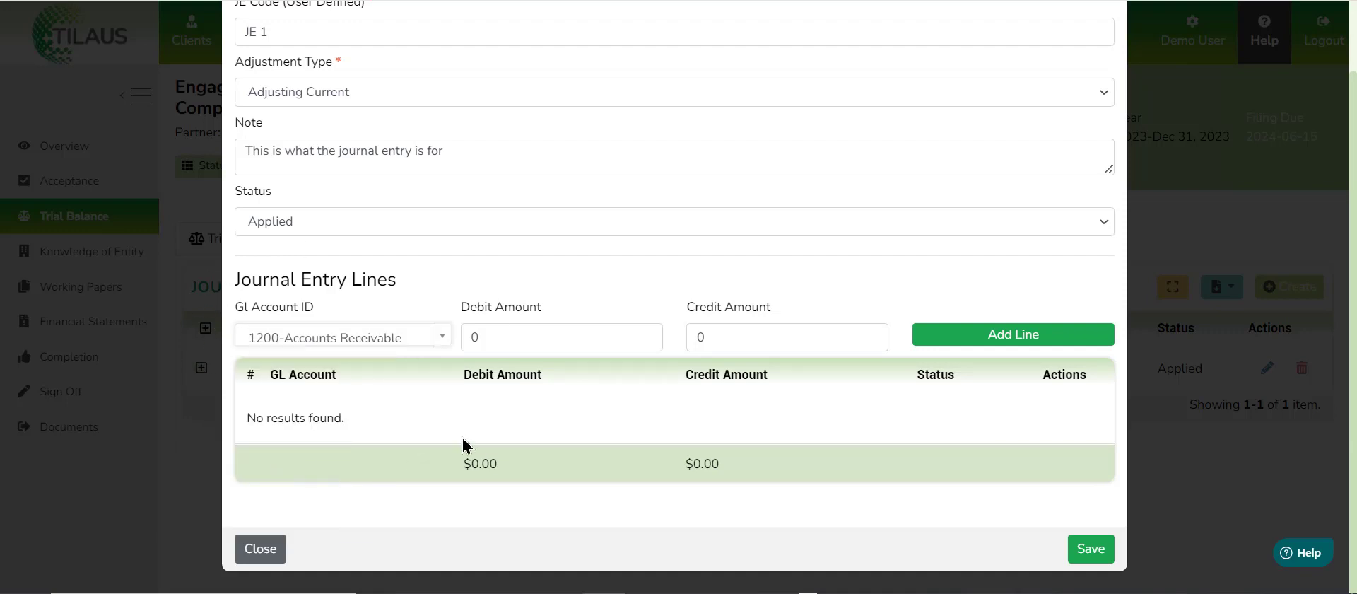
double_click(530, 339)
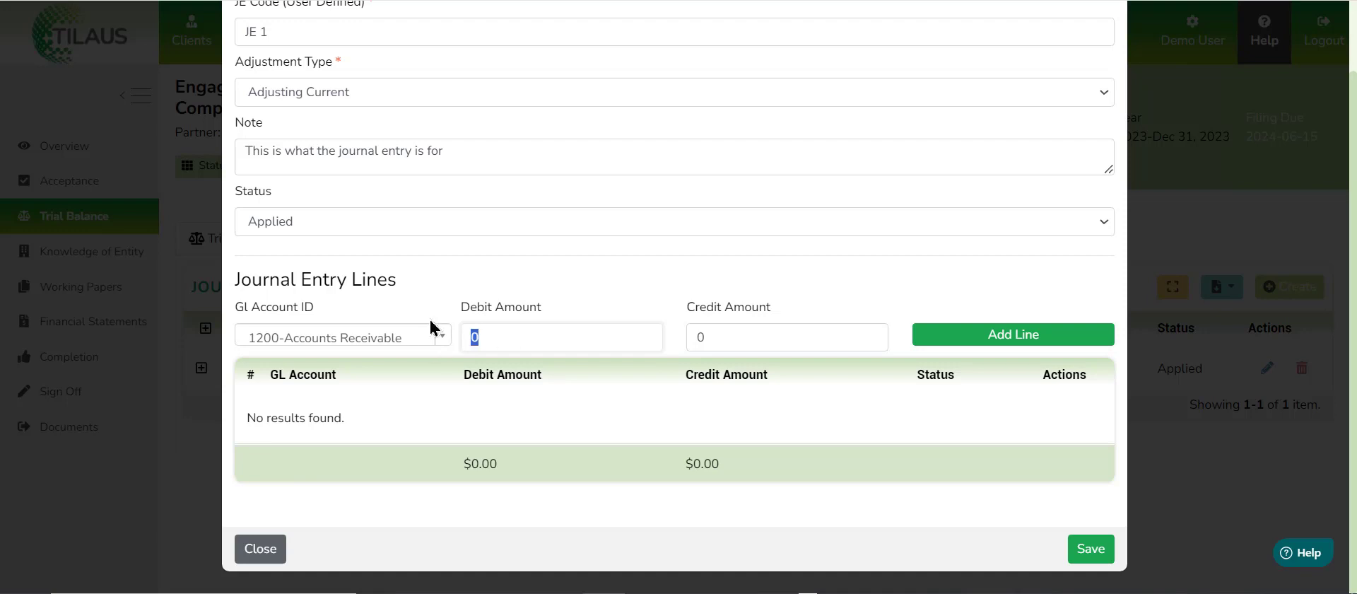
type("10000")
key("Tab")
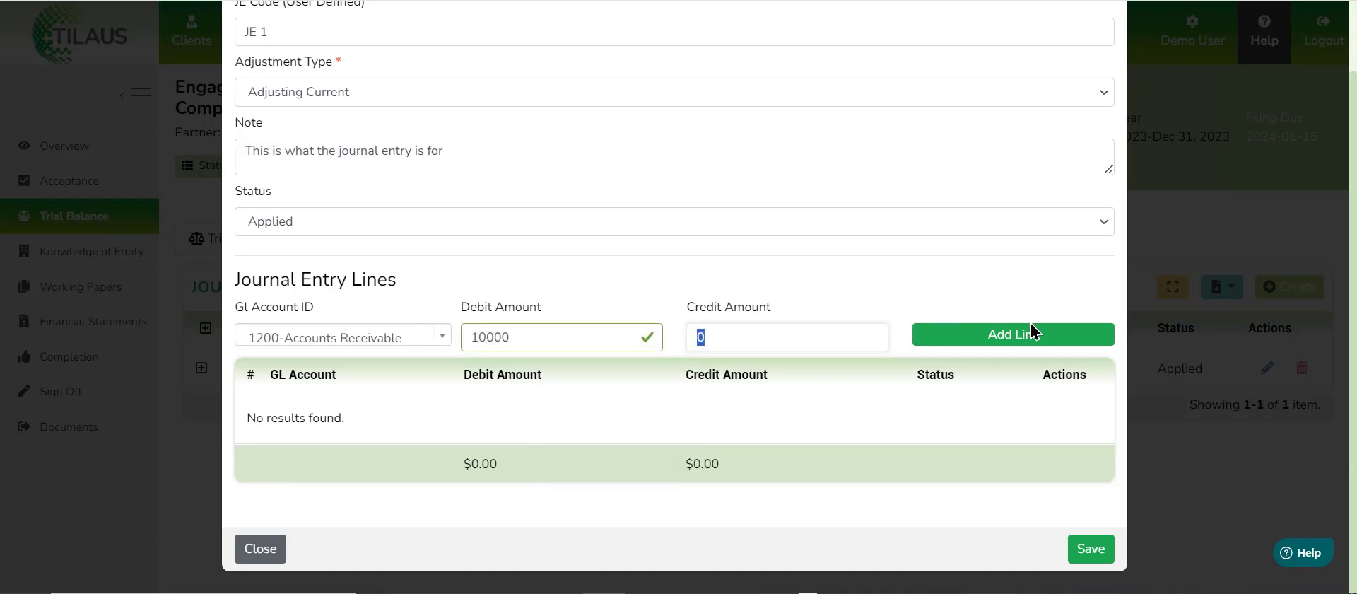
left_click(1031, 327)
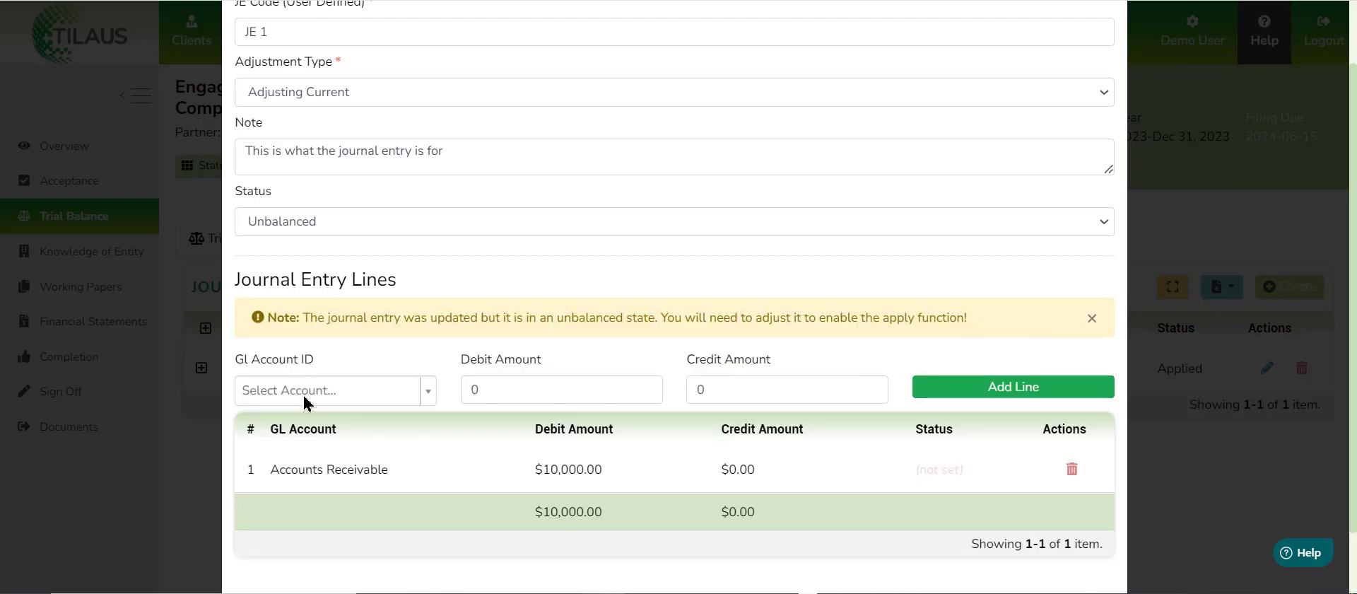
Add a second journal entry line crediting 4200-Sales/Job Income by 10000
left_click(306, 402)
type("sales")
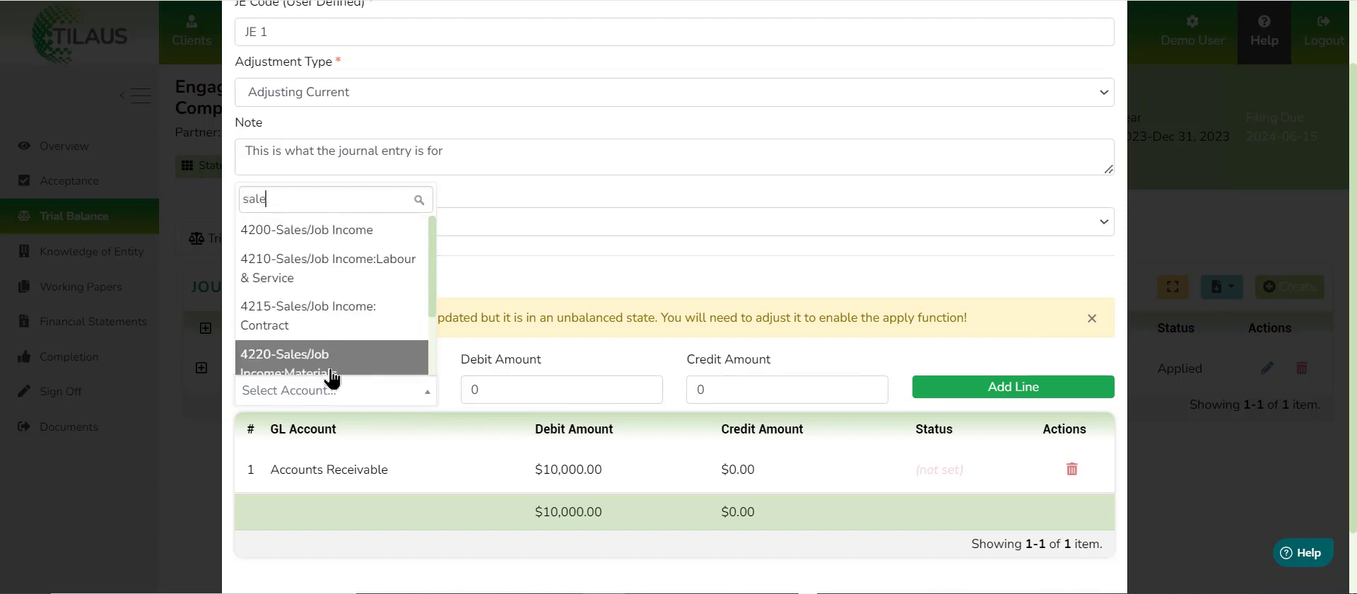
left_click(315, 239)
double_click(694, 390)
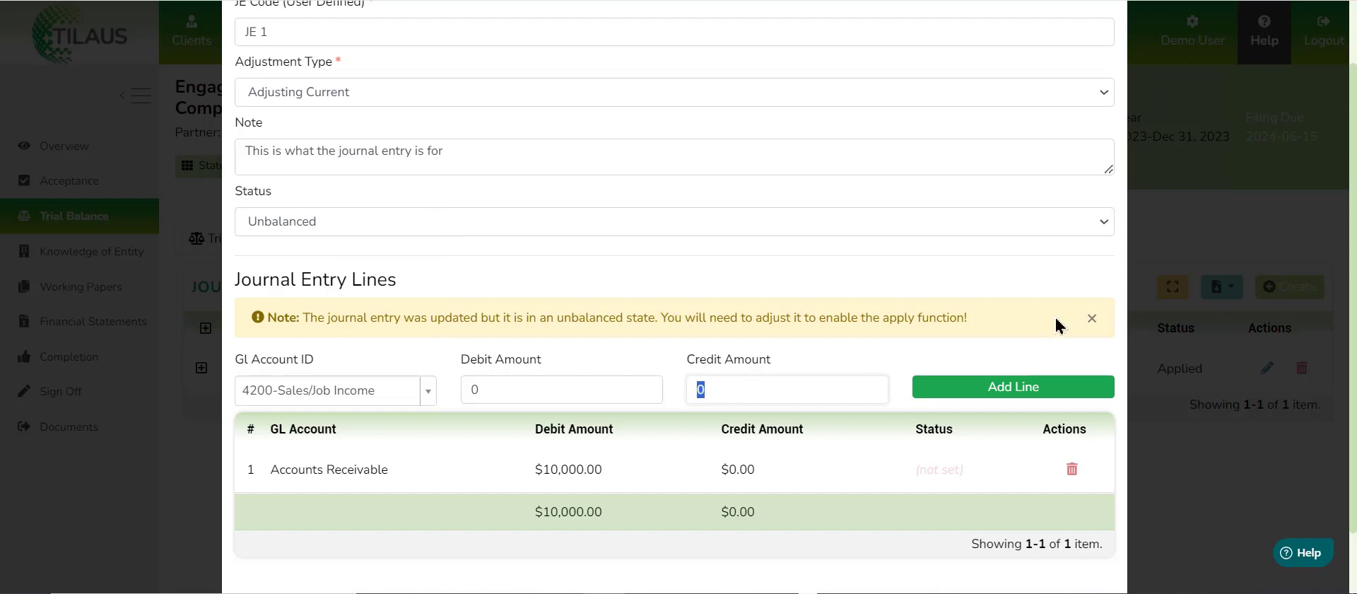
type("10000")
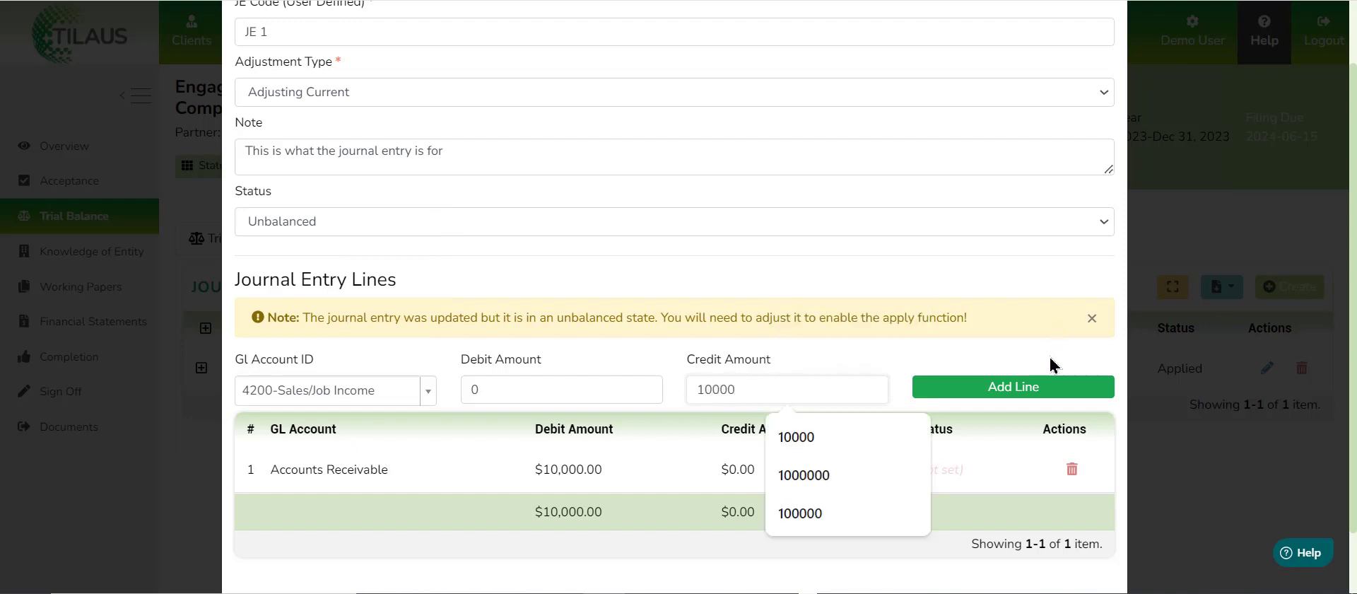
left_click(1015, 387)
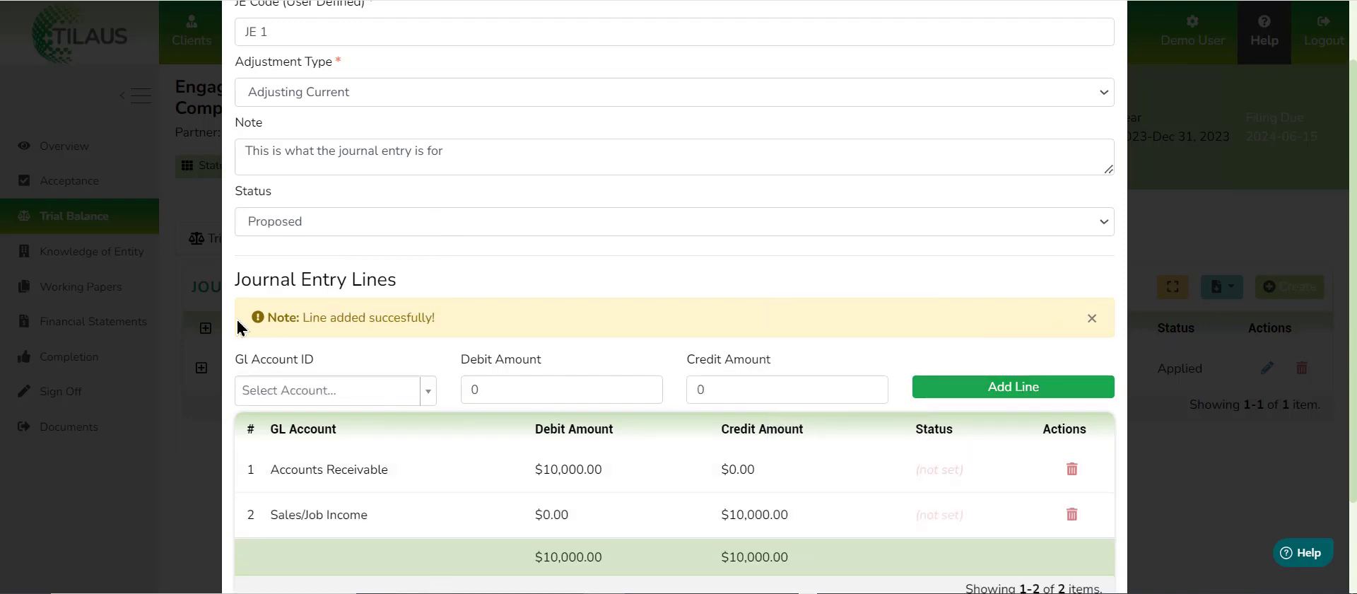
Save journal entry JE 1 with its two lines and return to the journal entries list
scroll(453, 375, "down", 2)
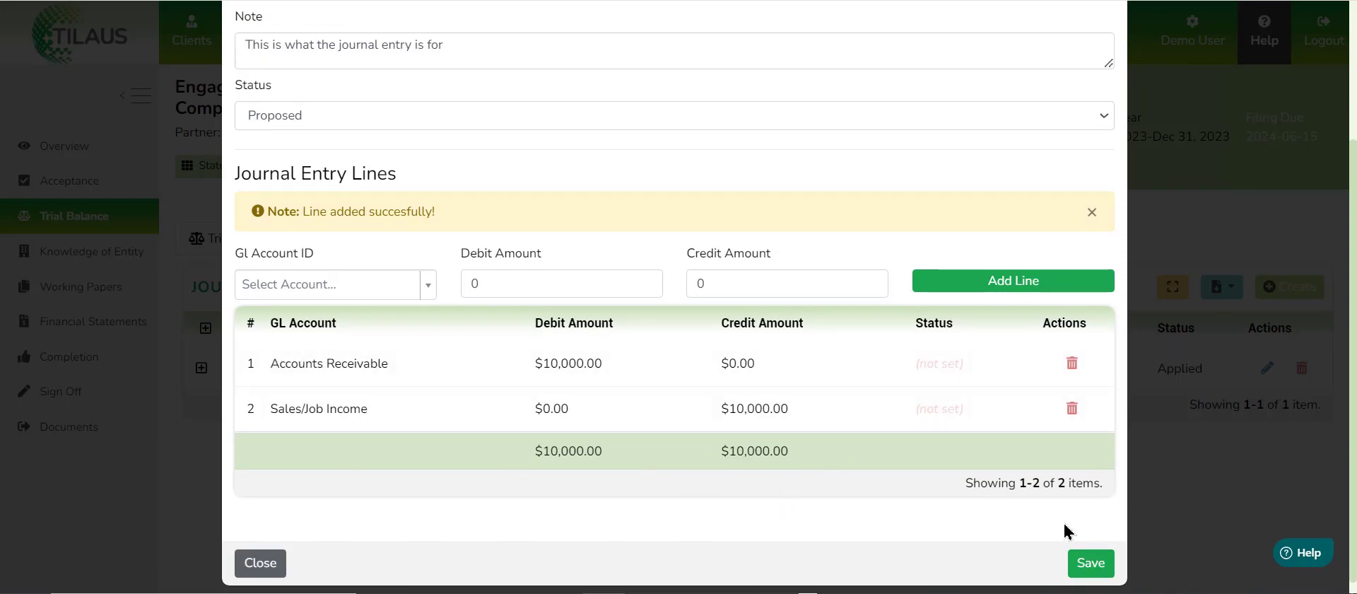
left_click(1092, 564)
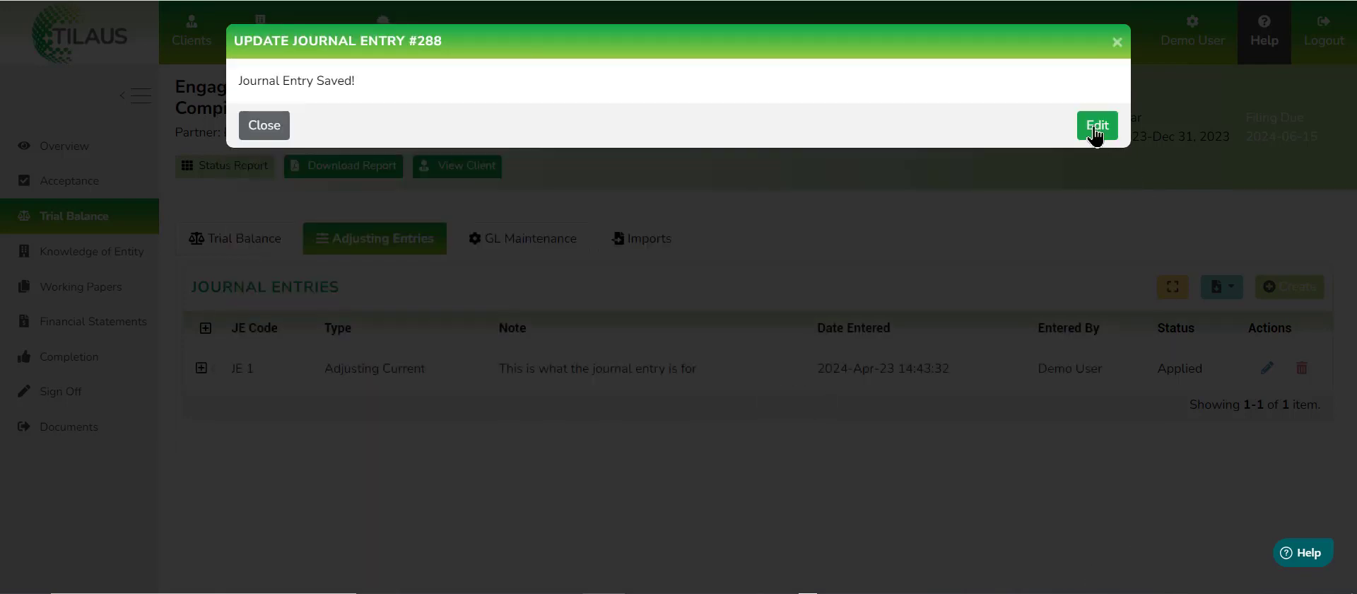
left_click(254, 133)
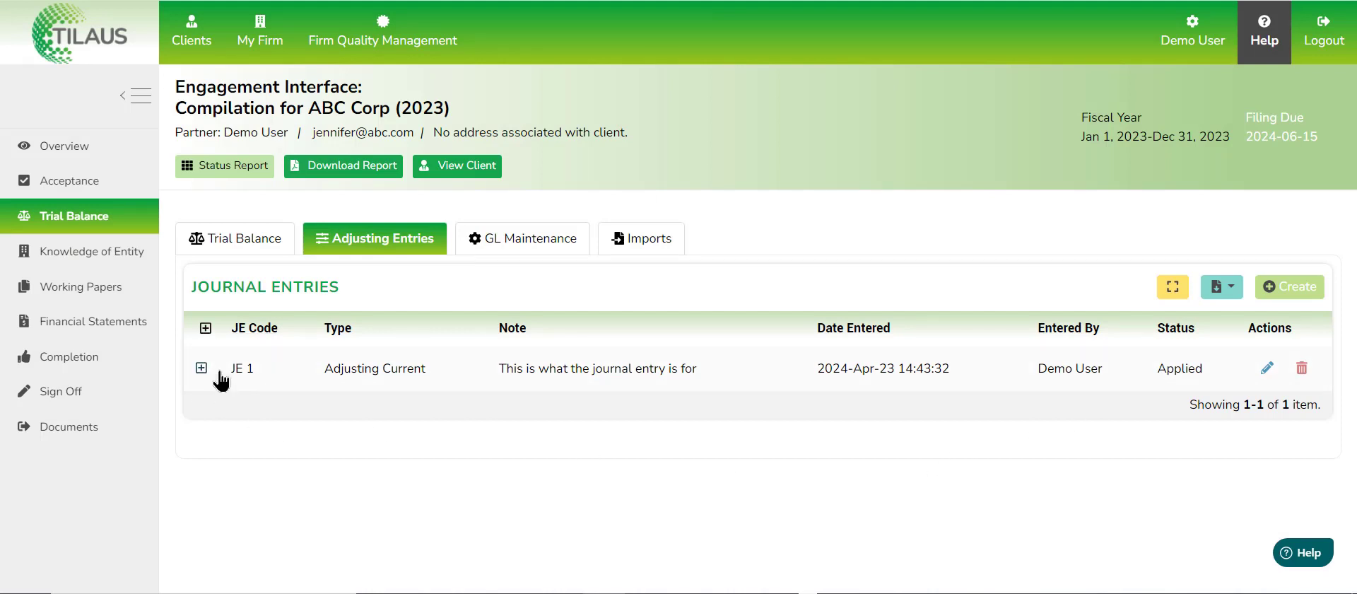
Examine the debit and credit lines of JE 1 by expanding and collapsing its details in the journal entries list
left_click(201, 367)
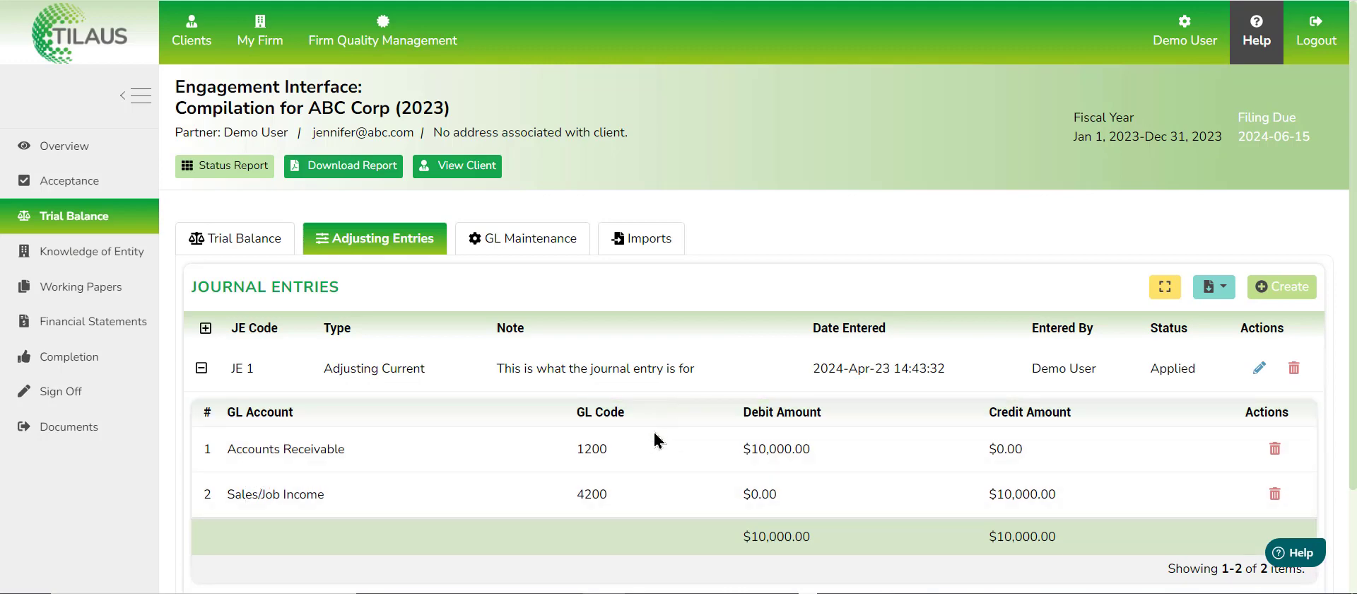
scroll(1086, 493, "down", 2)
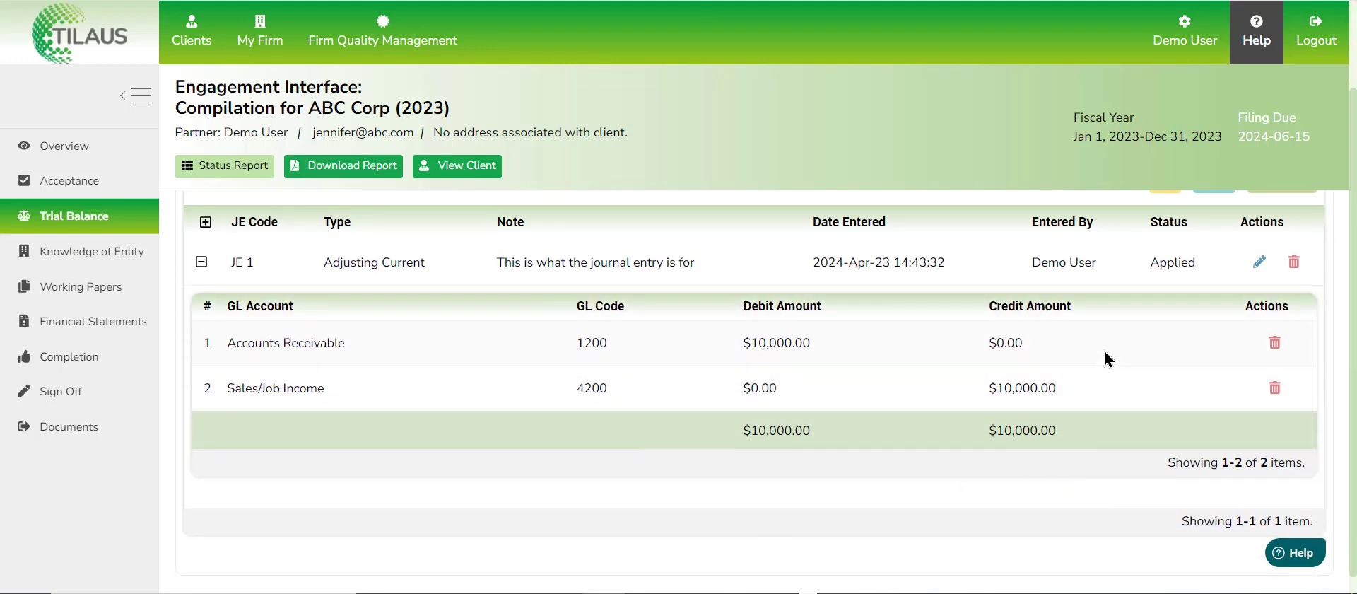
scroll(1106, 358, "up", 2)
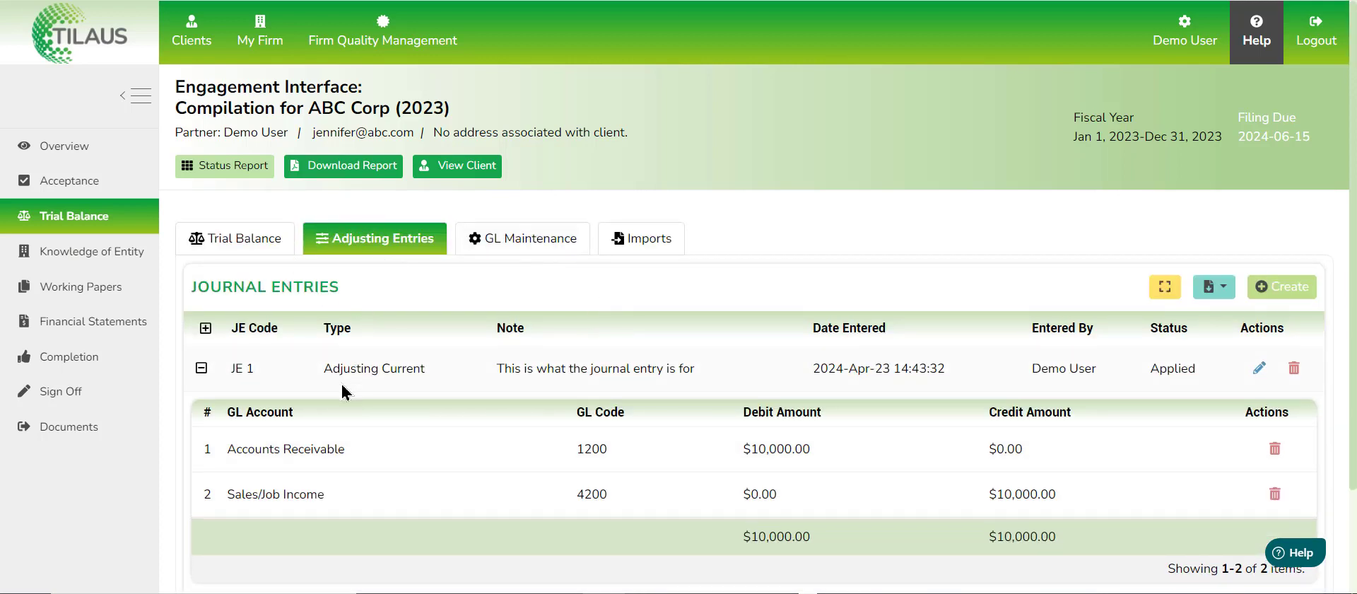
left_click(205, 328)
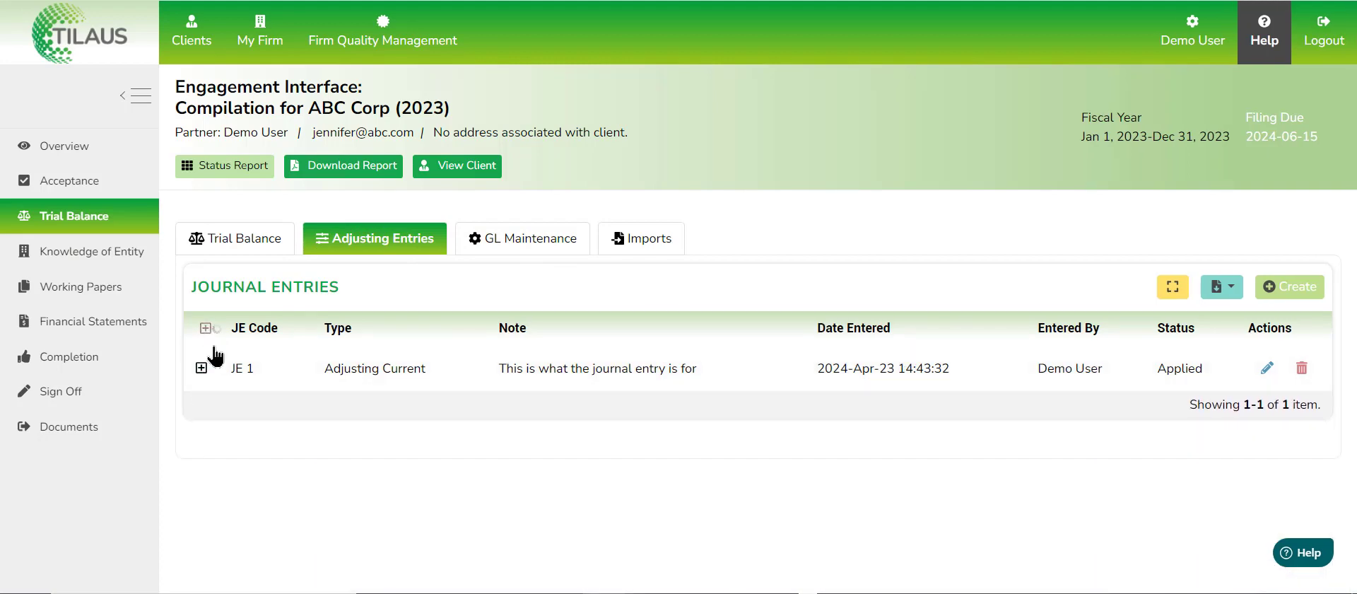
left_click(201, 367)
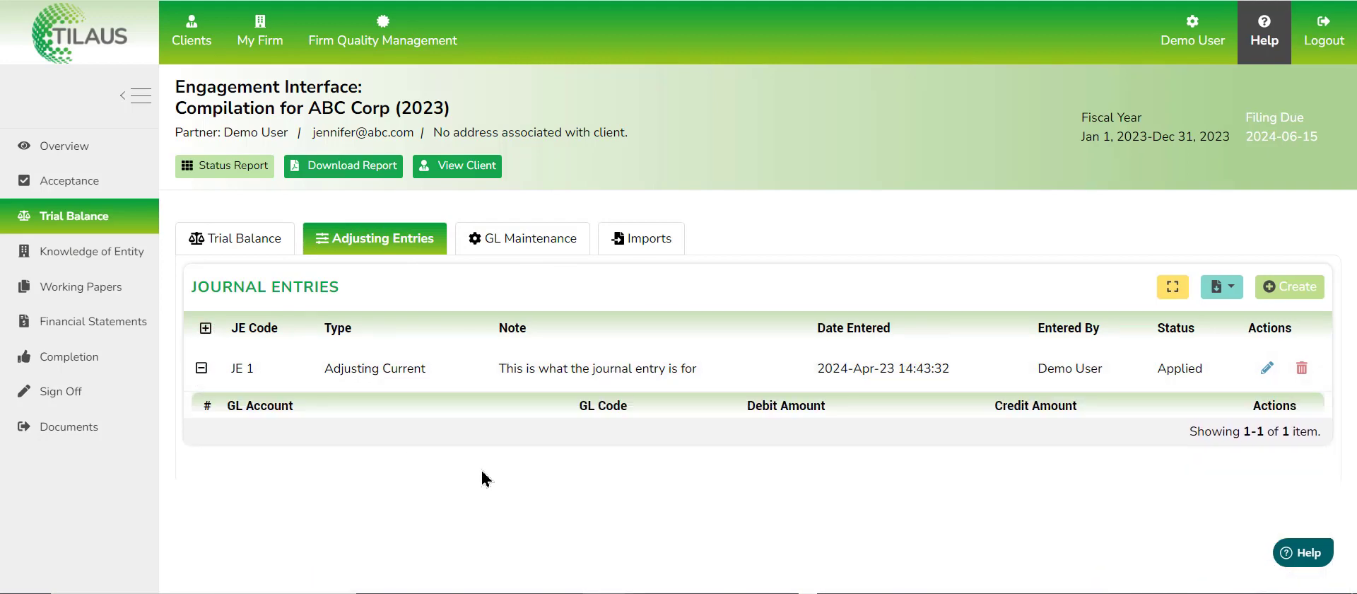
Check the export formats available for the journal entries, without exporting anything
left_click(1223, 294)
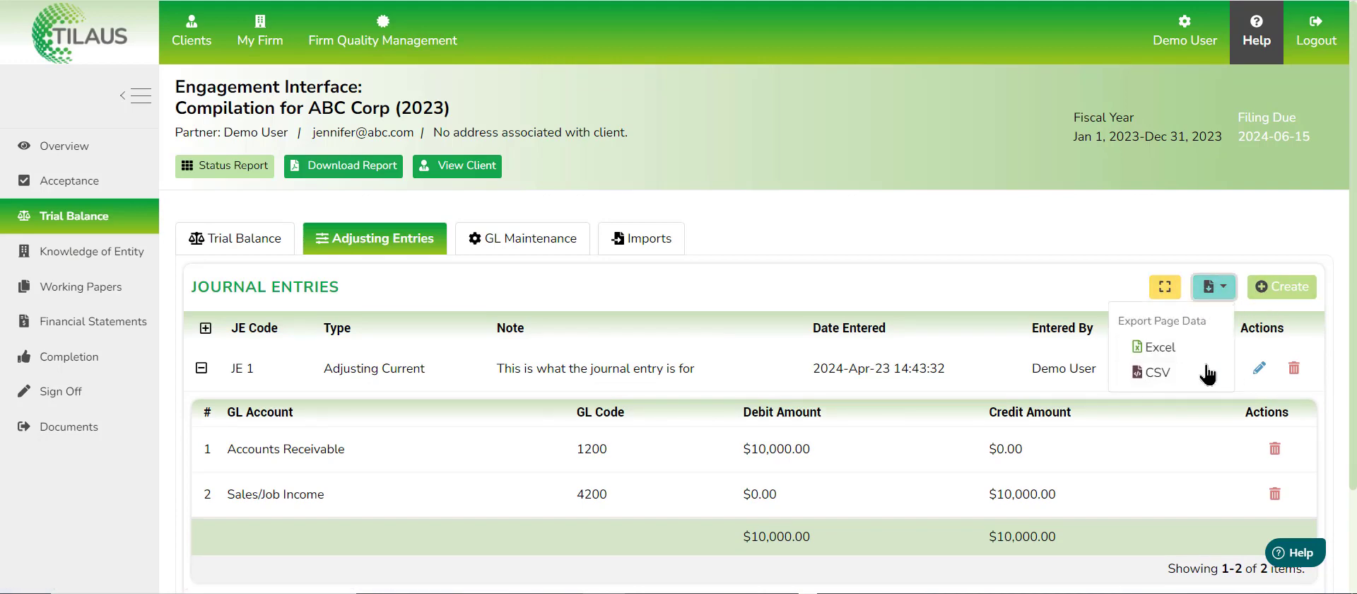
left_click(883, 298)
scroll(718, 256, "down", 1)
scroll(715, 262, "up", 1)
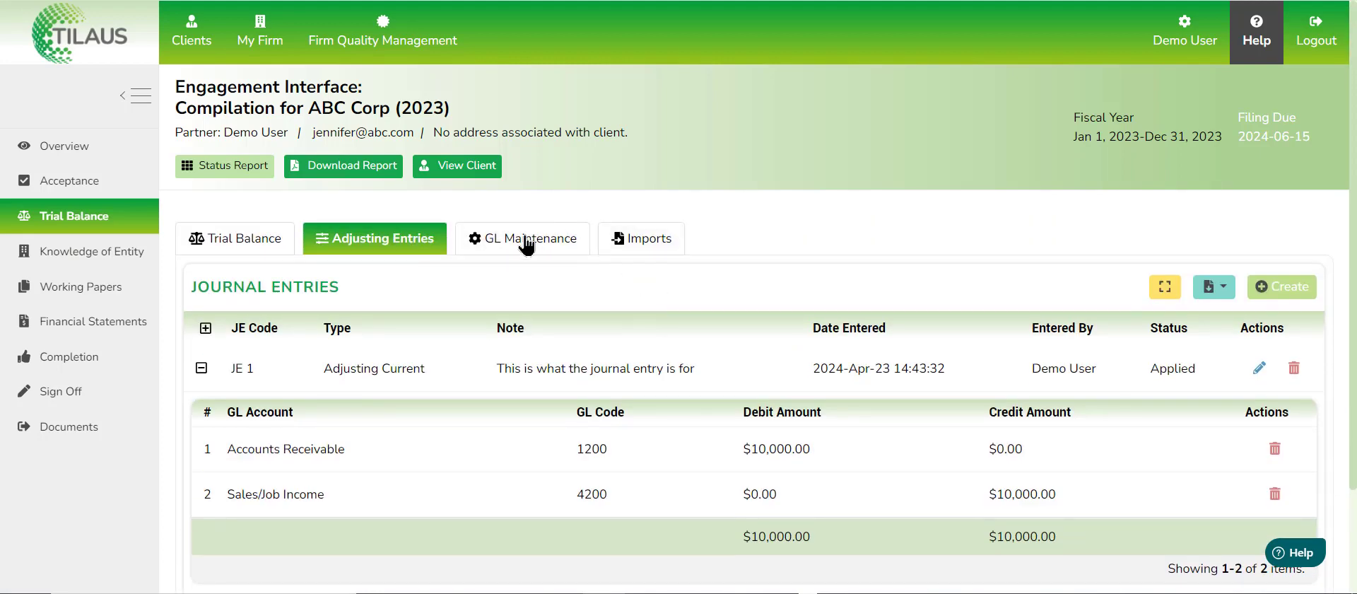
View the client GL accounts and Royal Bank Canada's editable account details, leaving them unchanged
left_click(527, 245)
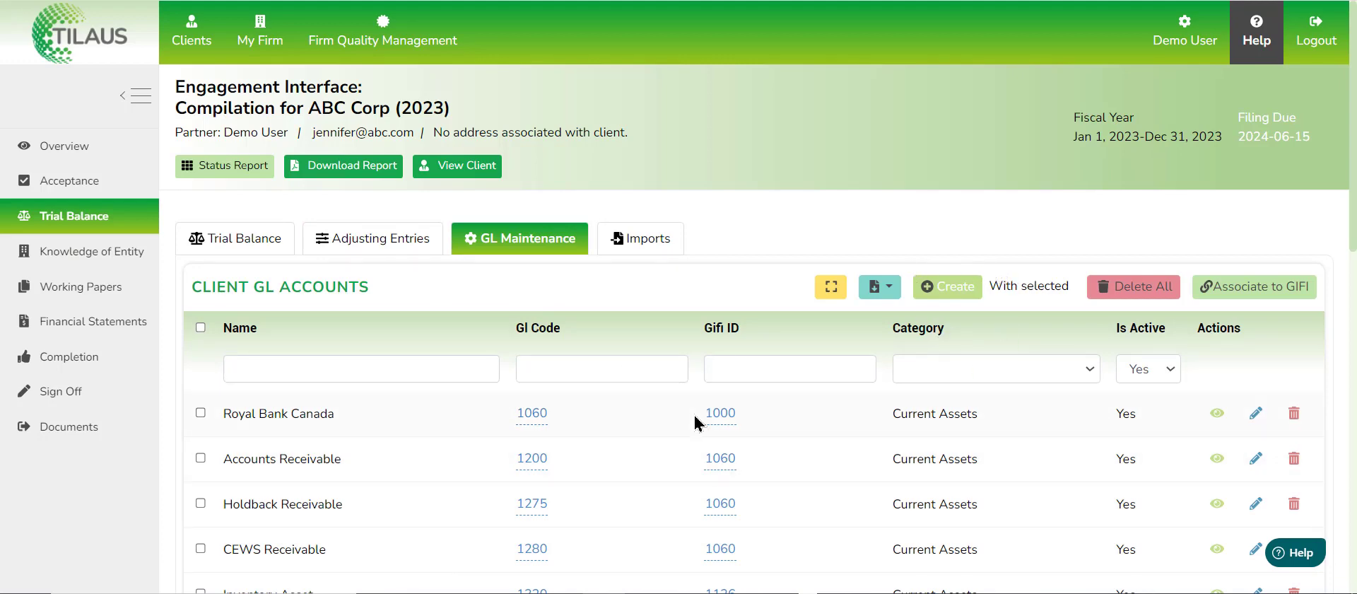
left_click(1255, 413)
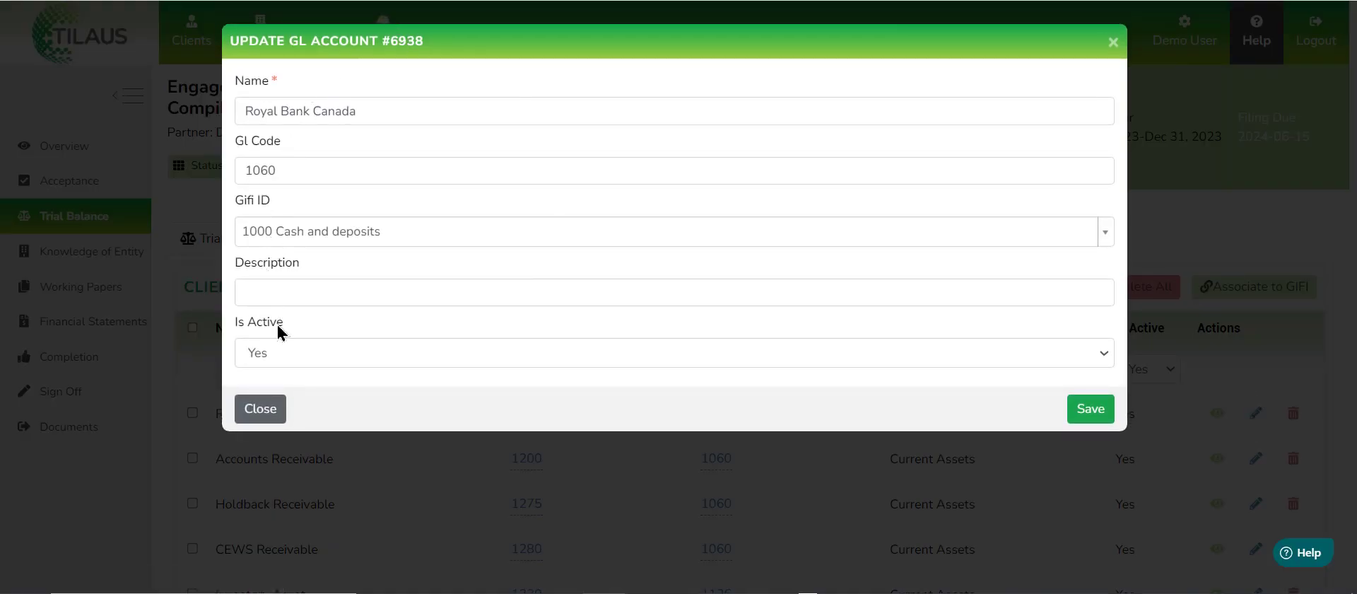
left_click(260, 415)
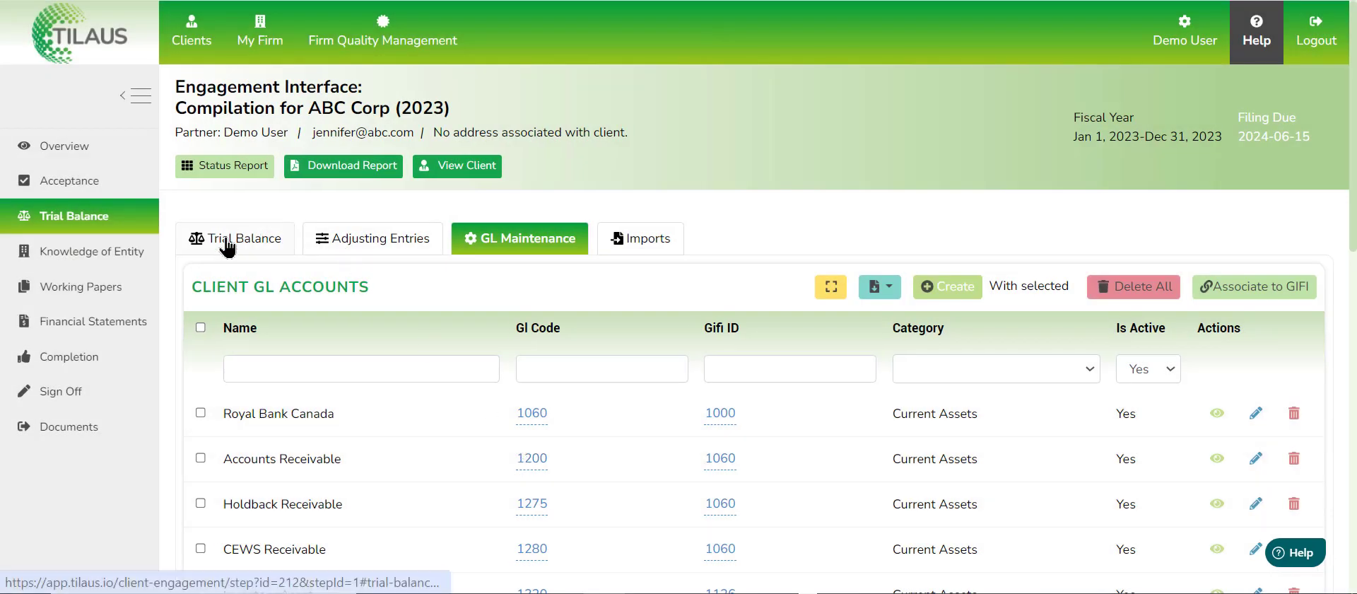
Examine the effect of the journal entry on Accounts Receivable in the summary of balances, including the sources of its amounts
left_click(226, 242)
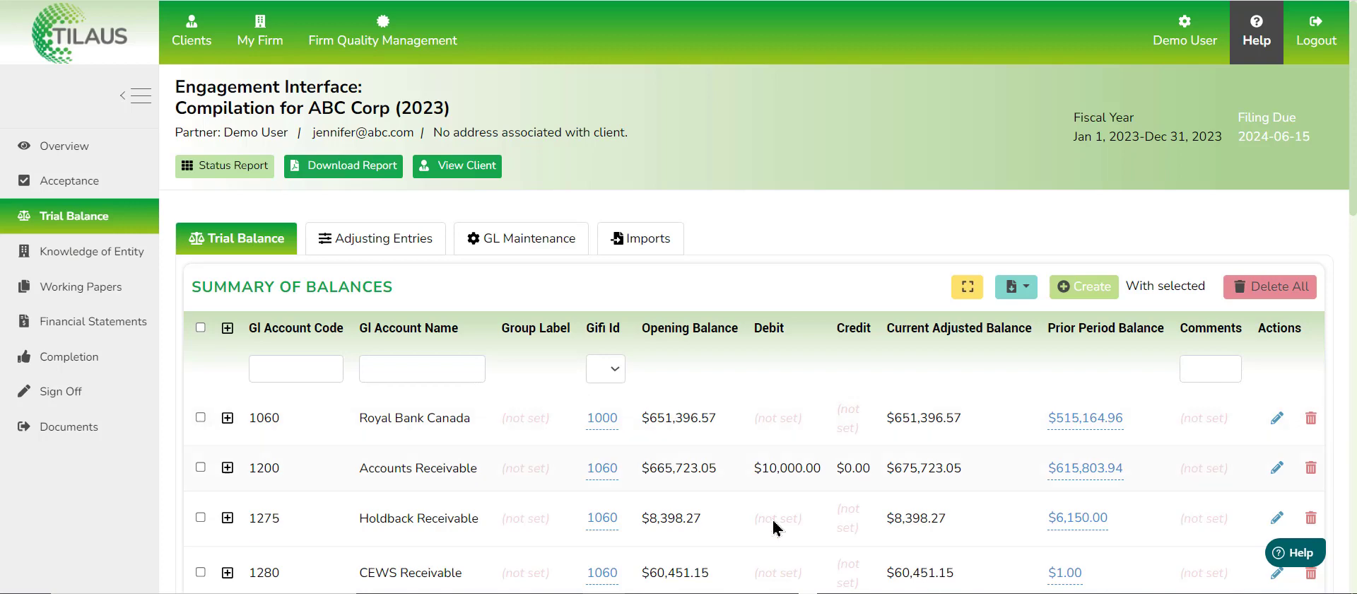
scroll(735, 378, "down", 2)
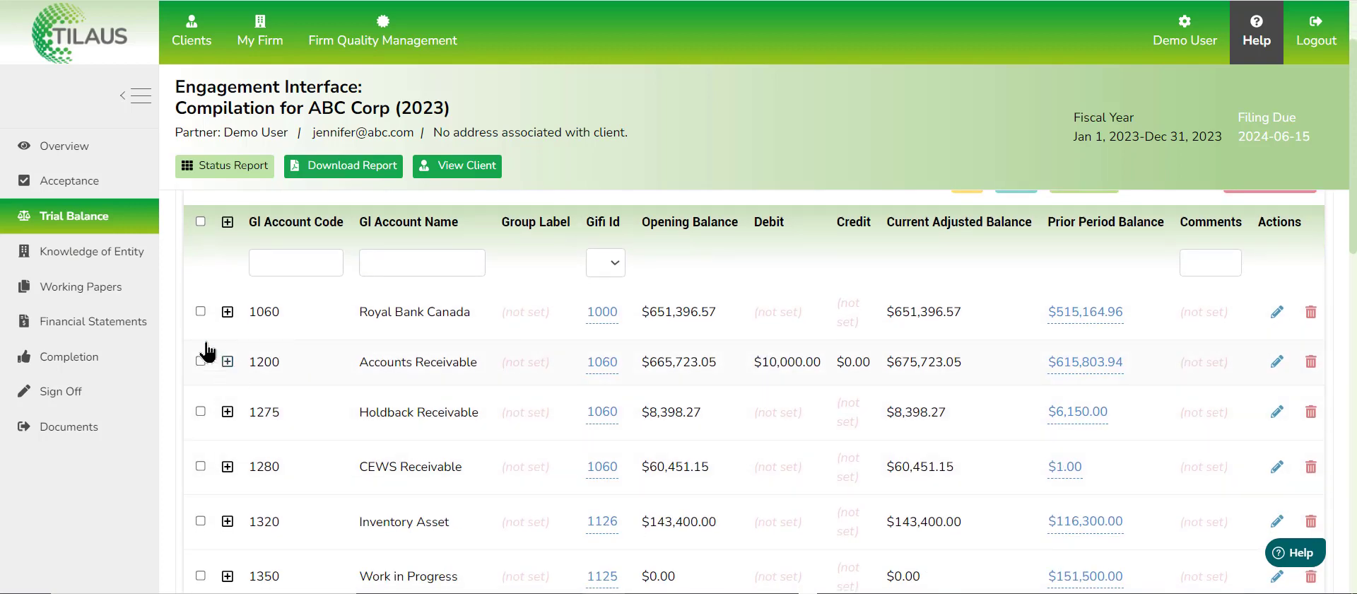
left_click(227, 362)
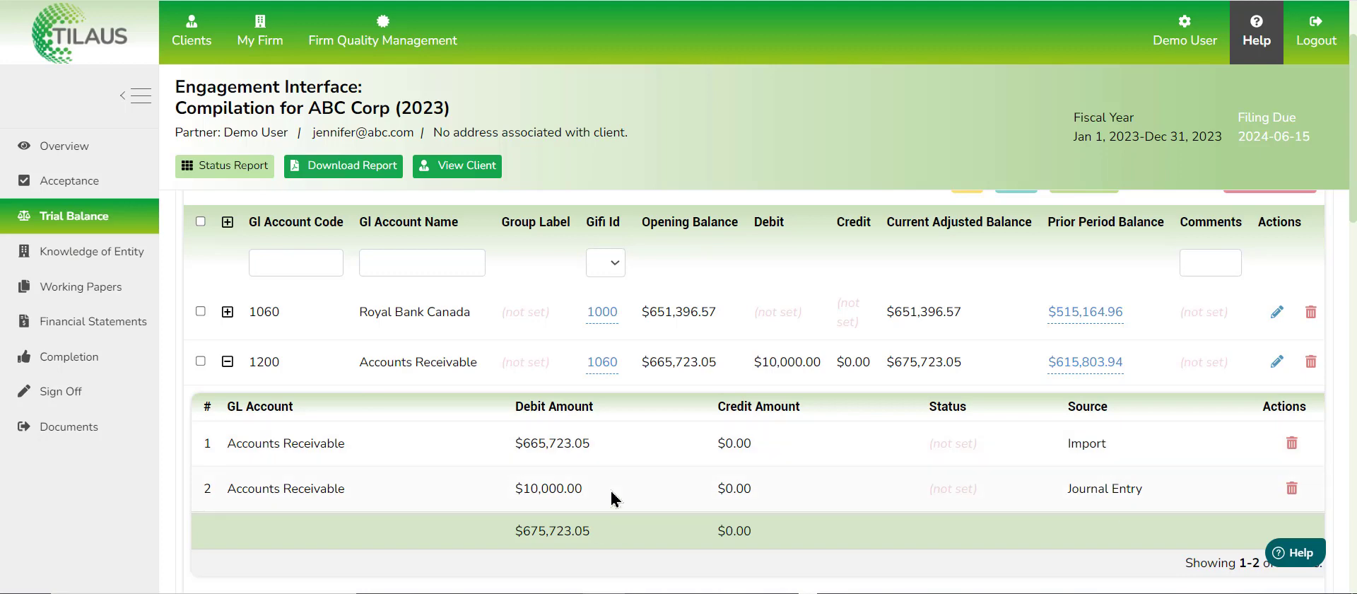
scroll(1015, 495, "down", 2)
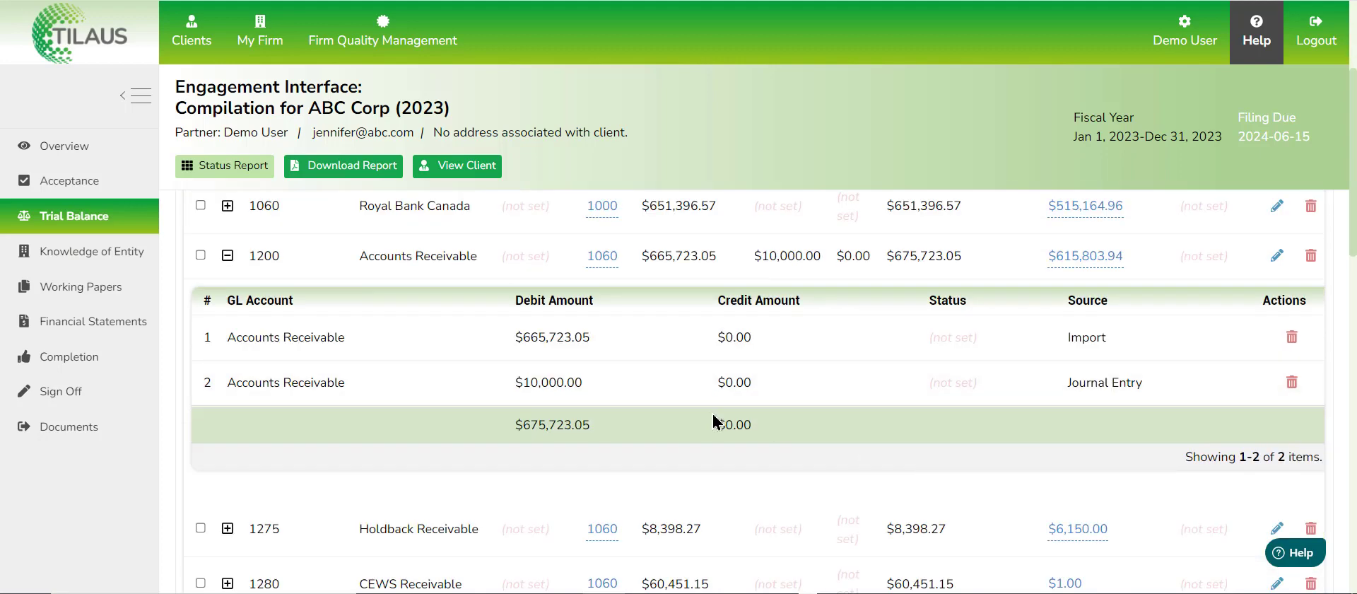
left_click(228, 255)
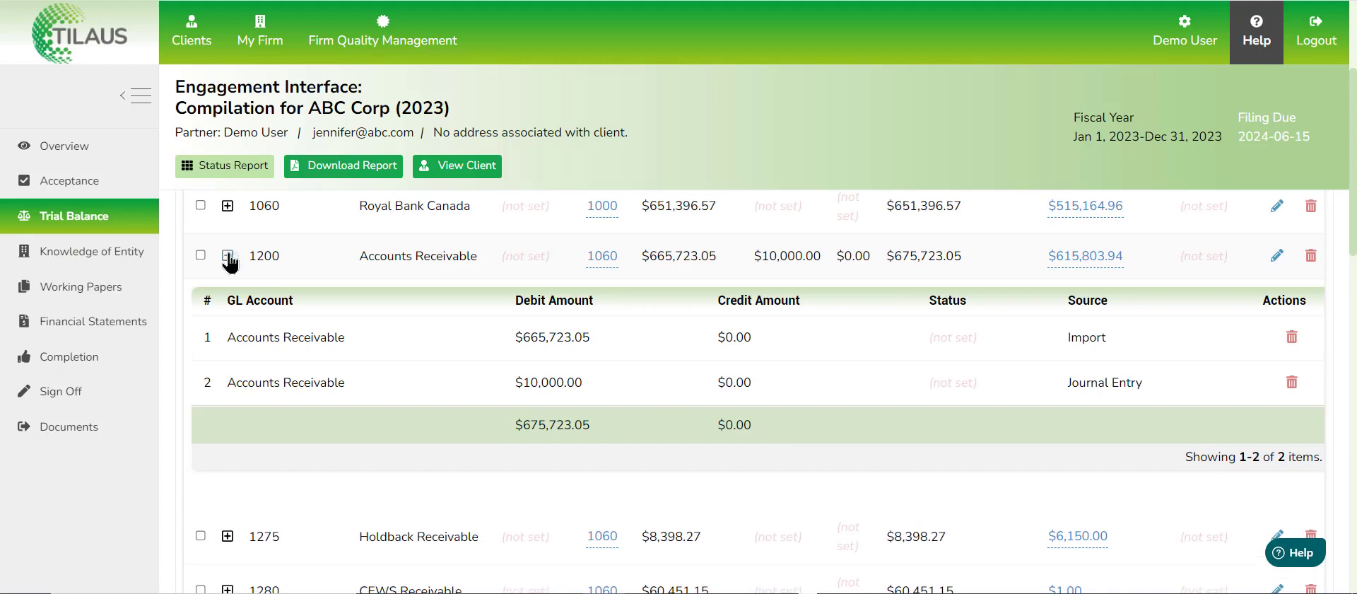
scroll(976, 361, "up", 3)
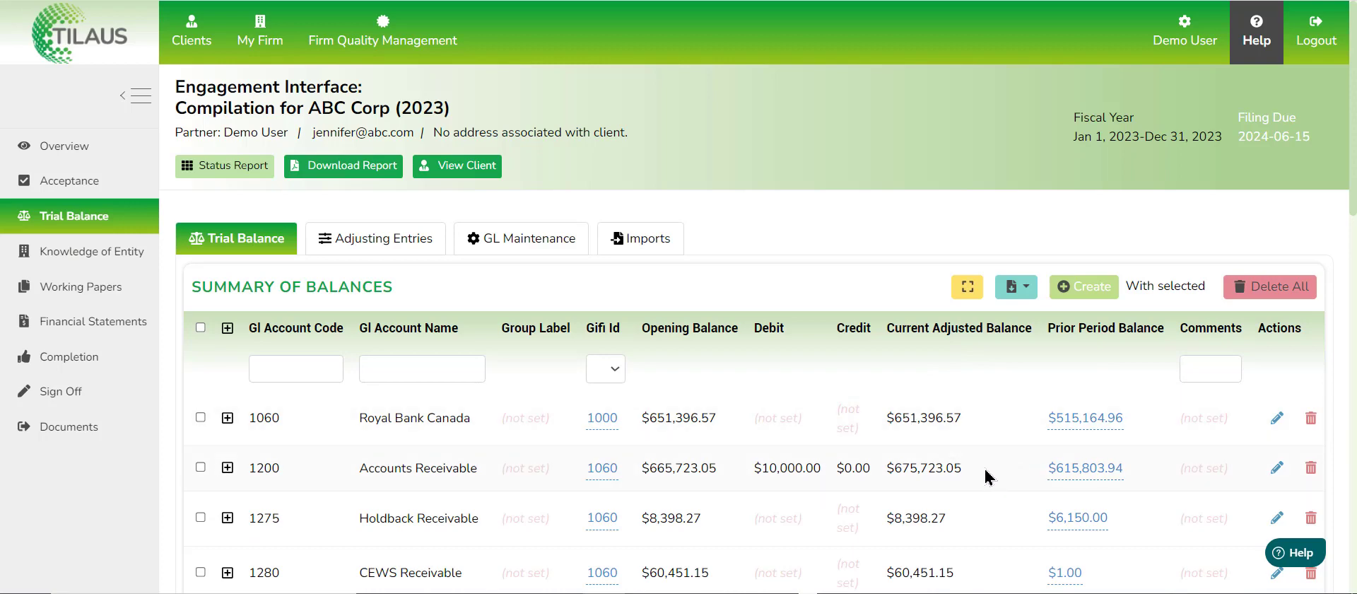
scroll(983, 472, "down", 2)
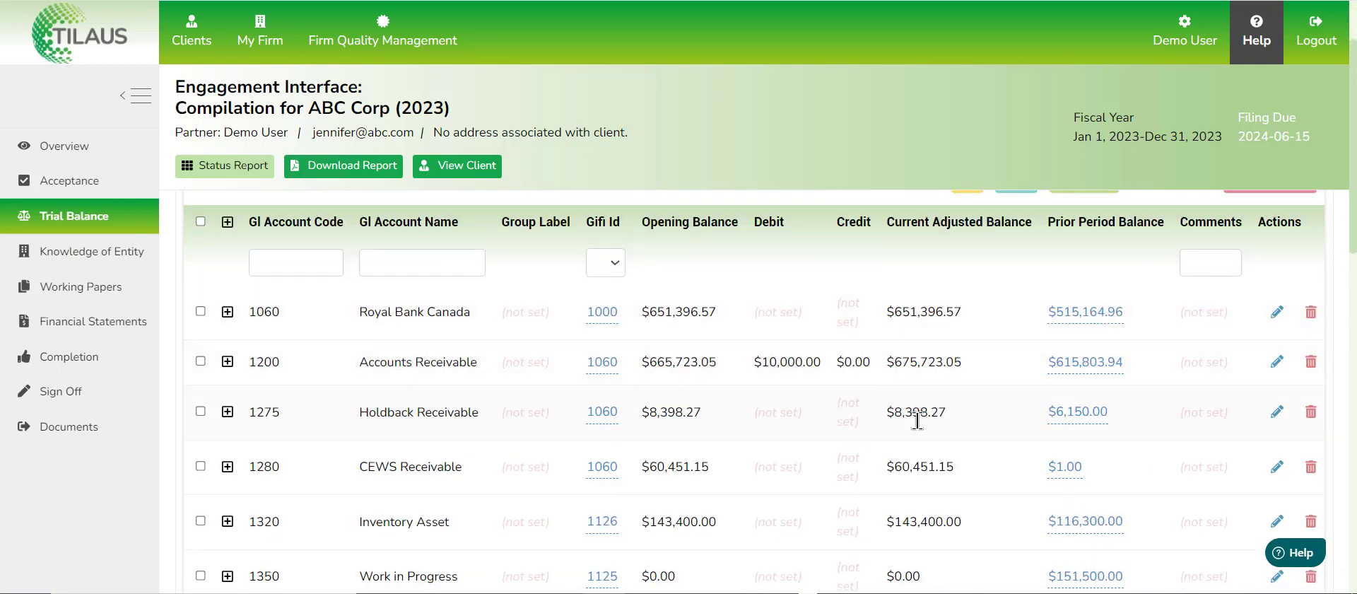
scroll(917, 421, "up", 2)
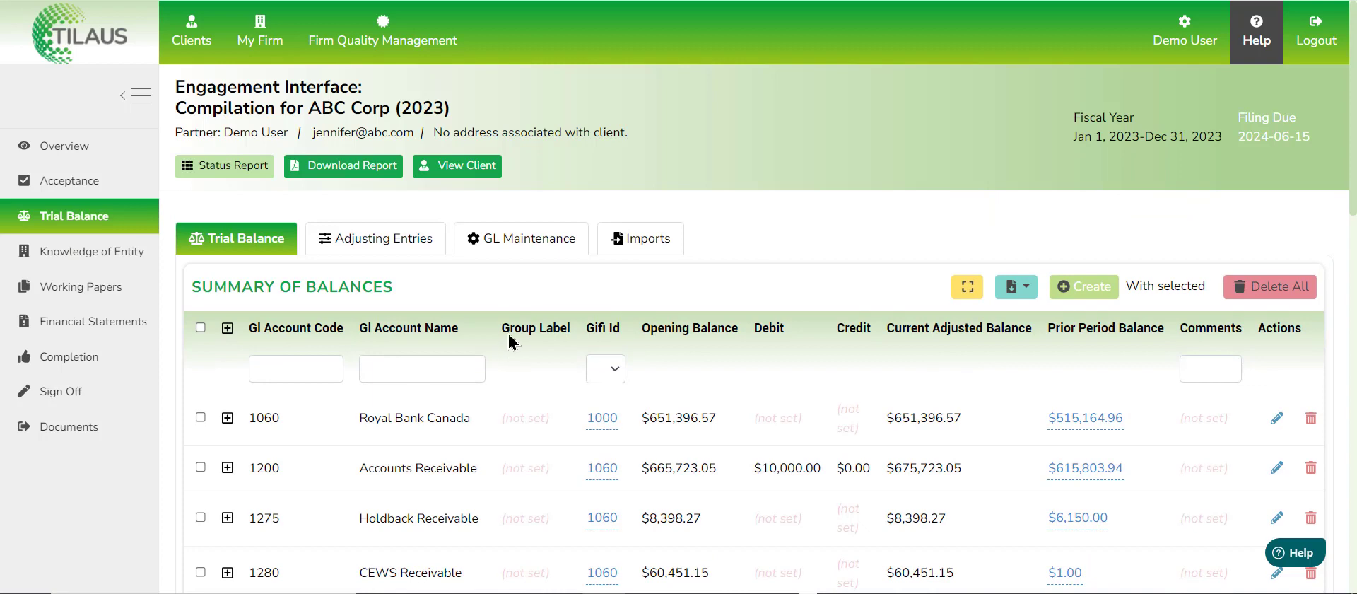